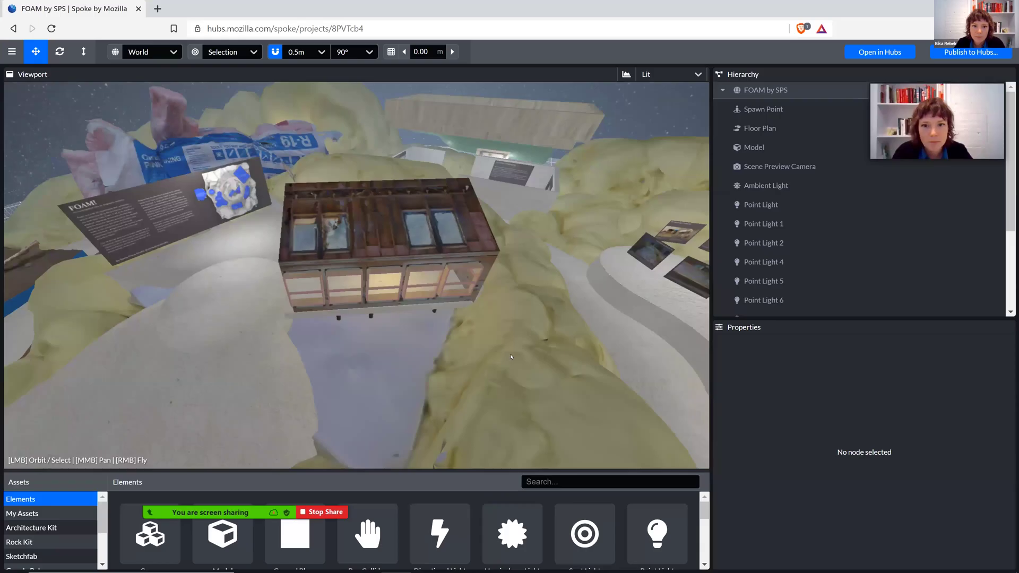
Orbit the view around the FOAM exhibition to see the house at ground level among the foam.
left_click_drag(517, 361, 432, 334)
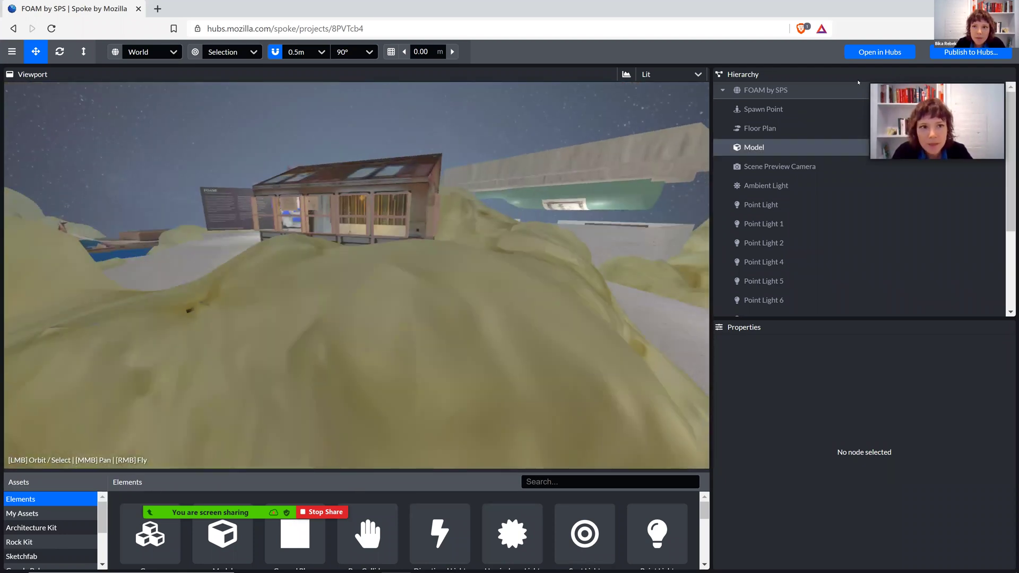
Focus on the white Ambient Light (intensity 1.00) and orbit to an oblique overview.
left_click(765, 188)
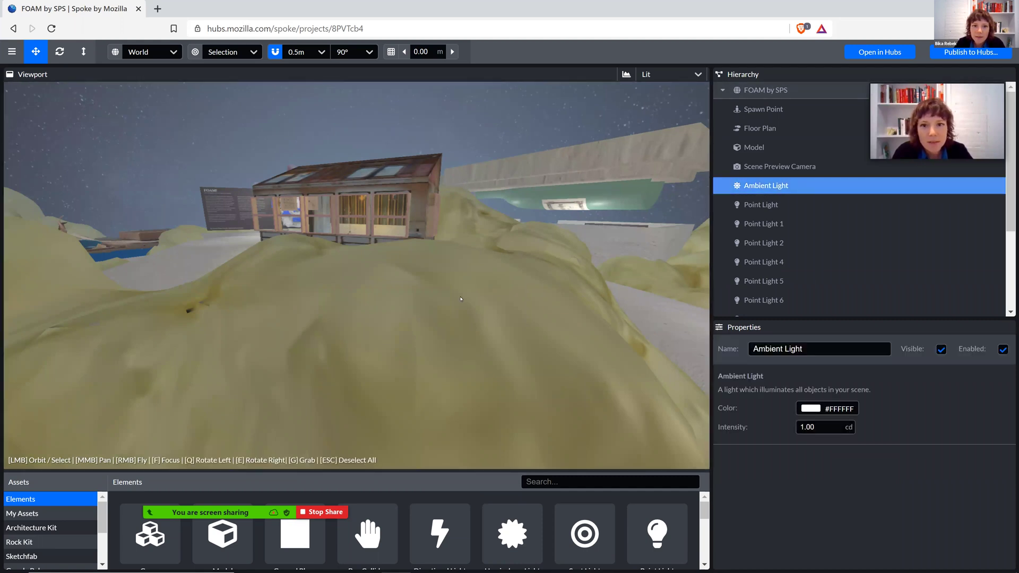
key("f")
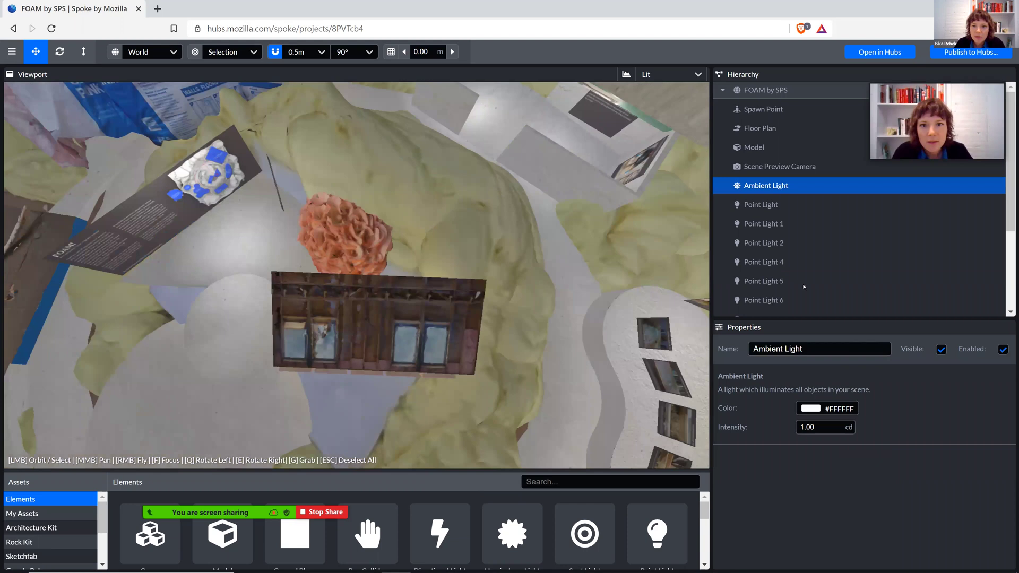
scroll(800, 286, "down", 3)
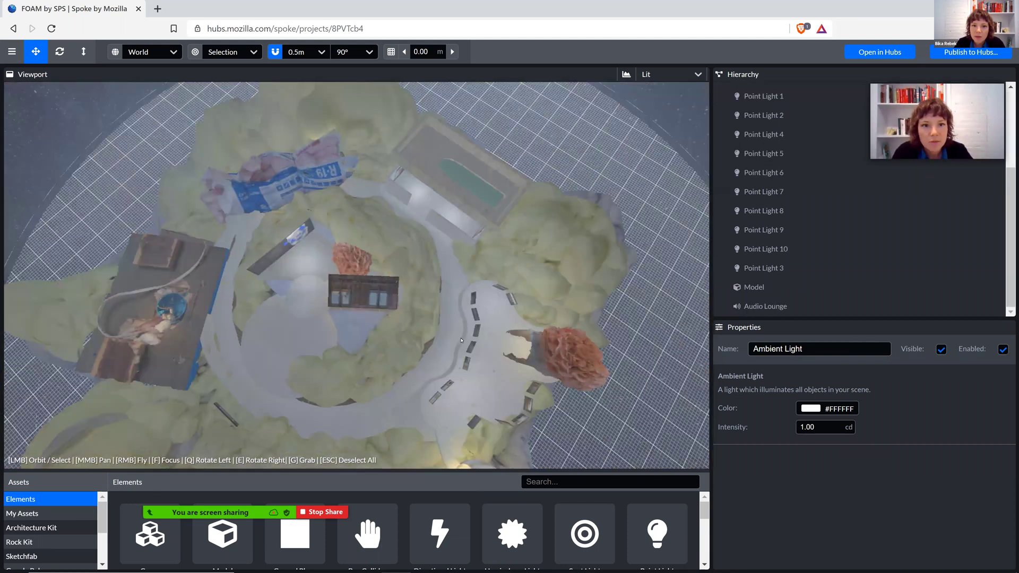
left_click_drag(455, 288, 358, 286)
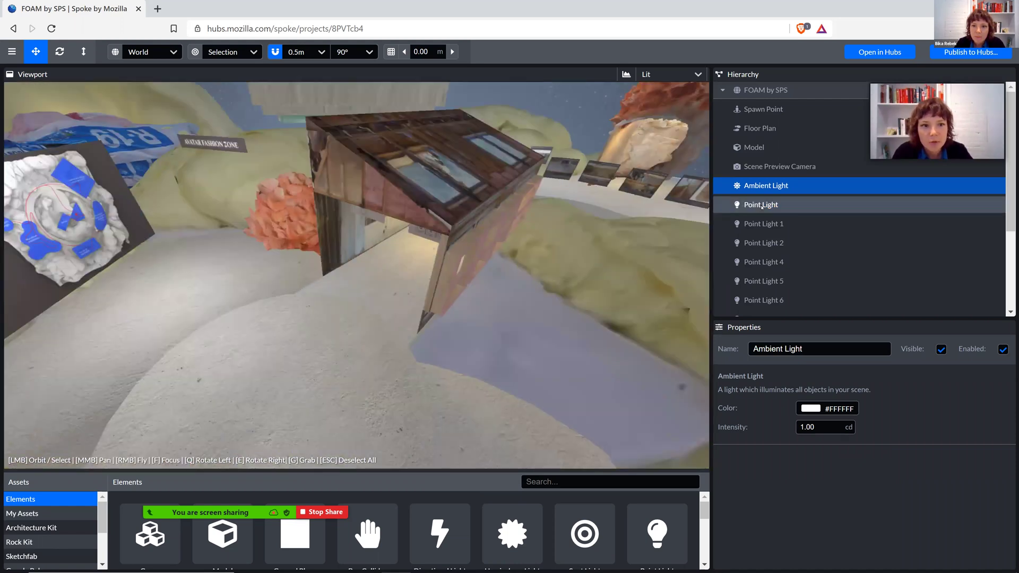
Select the orange 15 cd Point Light and orbit the view around it.
left_click(762, 206)
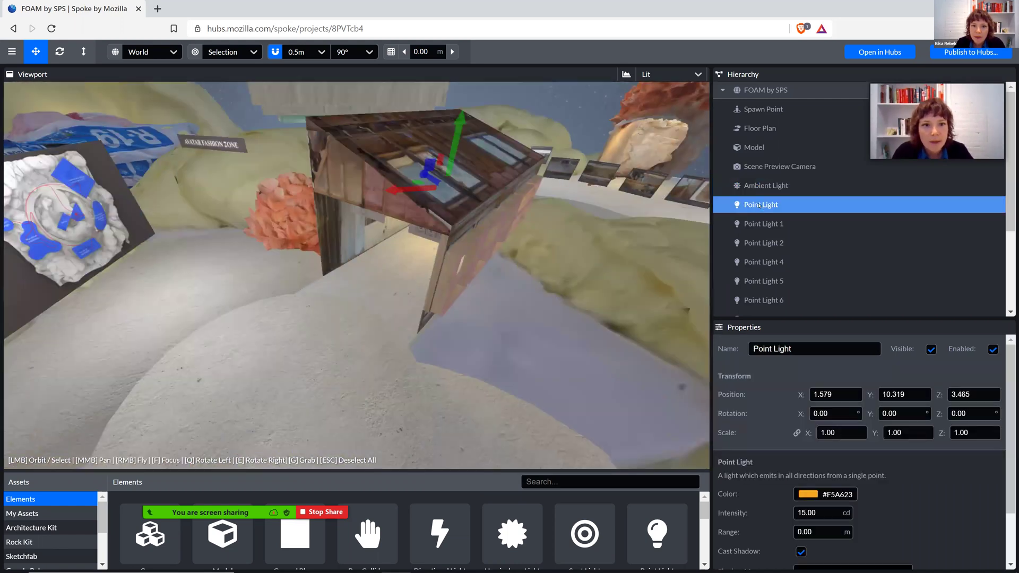
left_click_drag(567, 229, 482, 198)
scroll(357, 275, "down", 3)
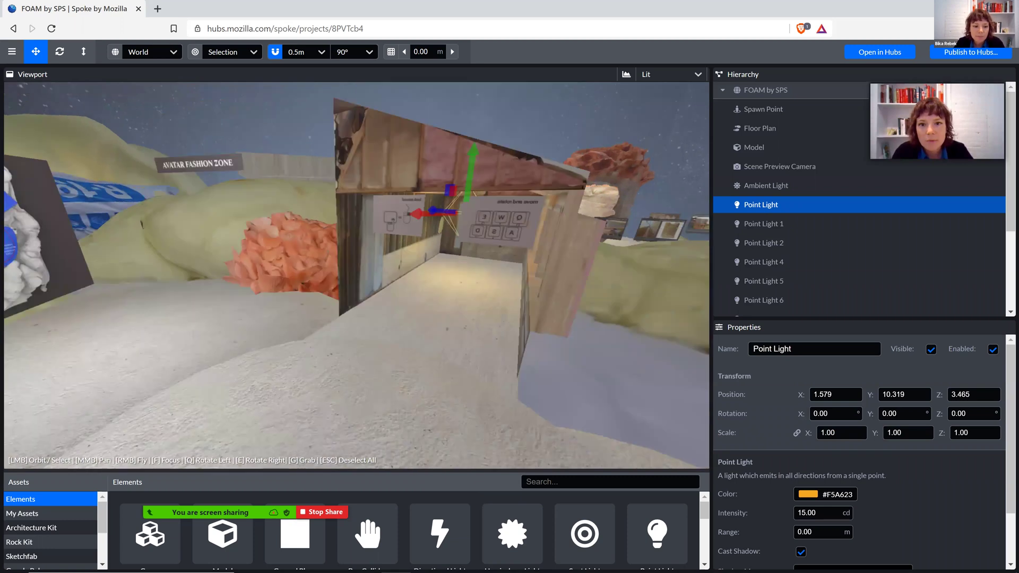
scroll(356, 275, "up", 3)
Rotate the Point Light 90° about Y and fly inside the house to see it.
key("e")
right_click_drag(357, 275, 479, 273)
key("w")
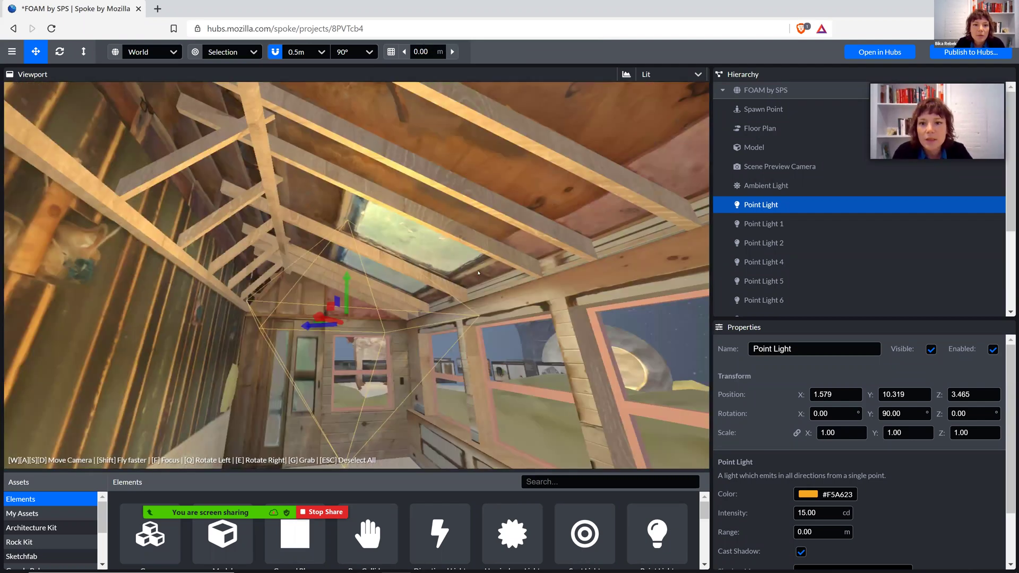
right_click_drag(464, 312, 333, 227)
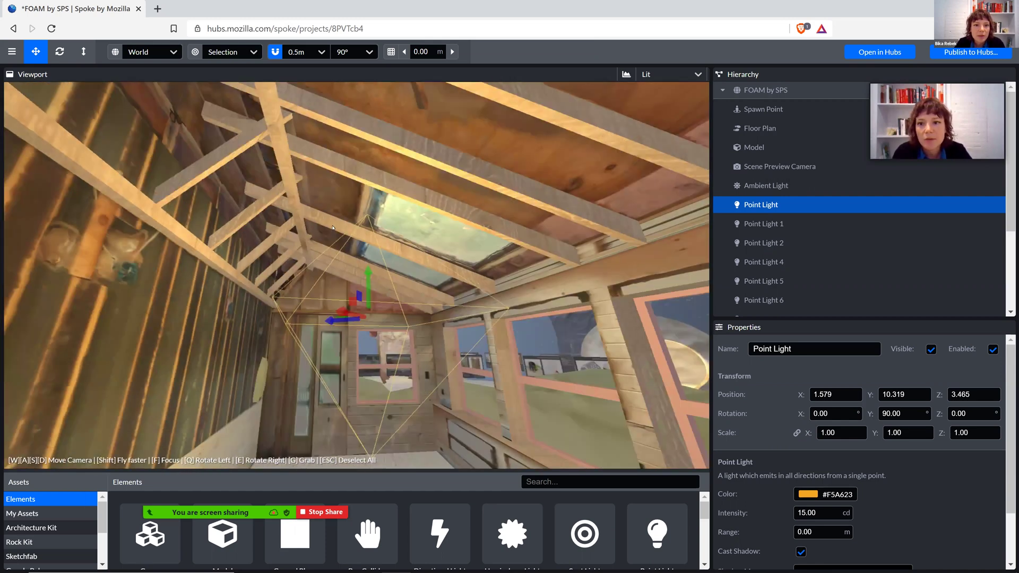
right_click_drag(434, 266, 455, 283)
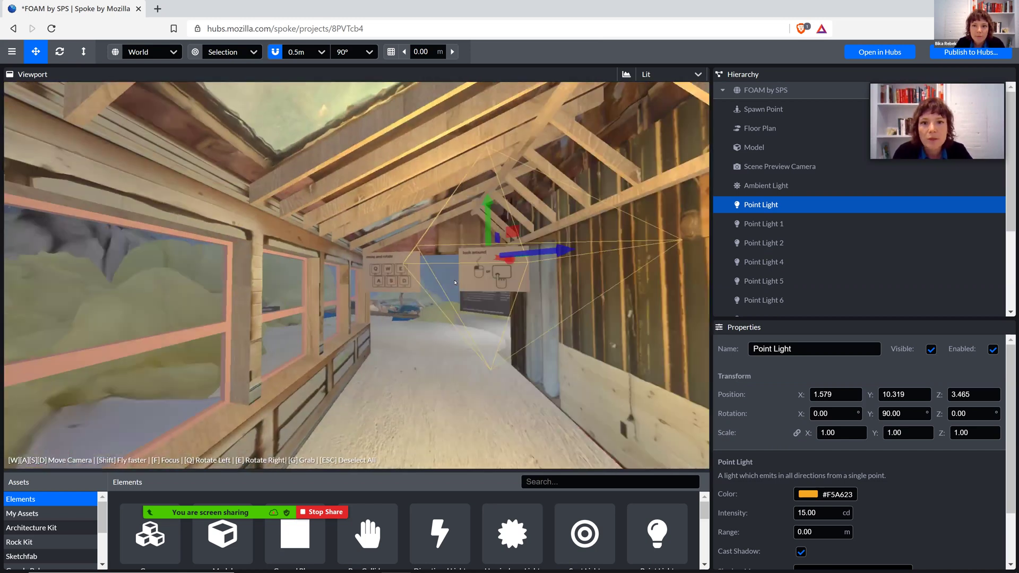
right_click_drag(779, 219, 729, 243)
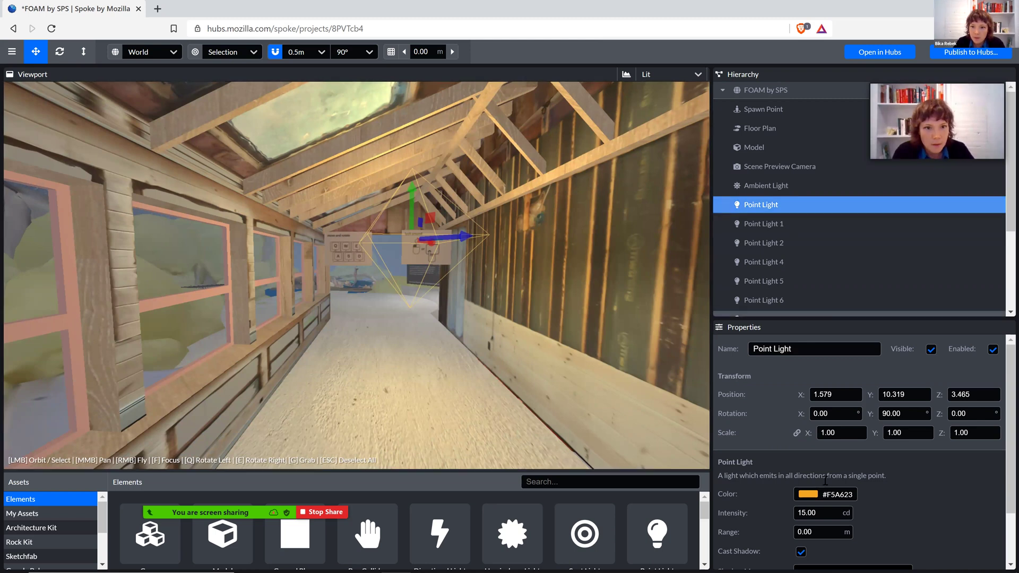
Set the house Point Light's intensity to 0 to compare the lighting.
left_click(818, 513)
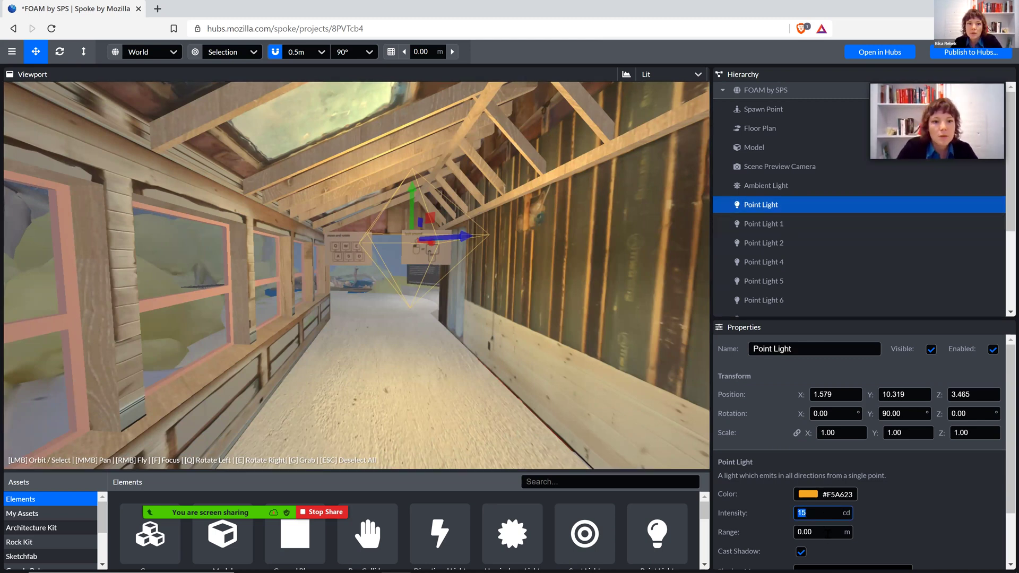
type("0")
left_click(828, 531)
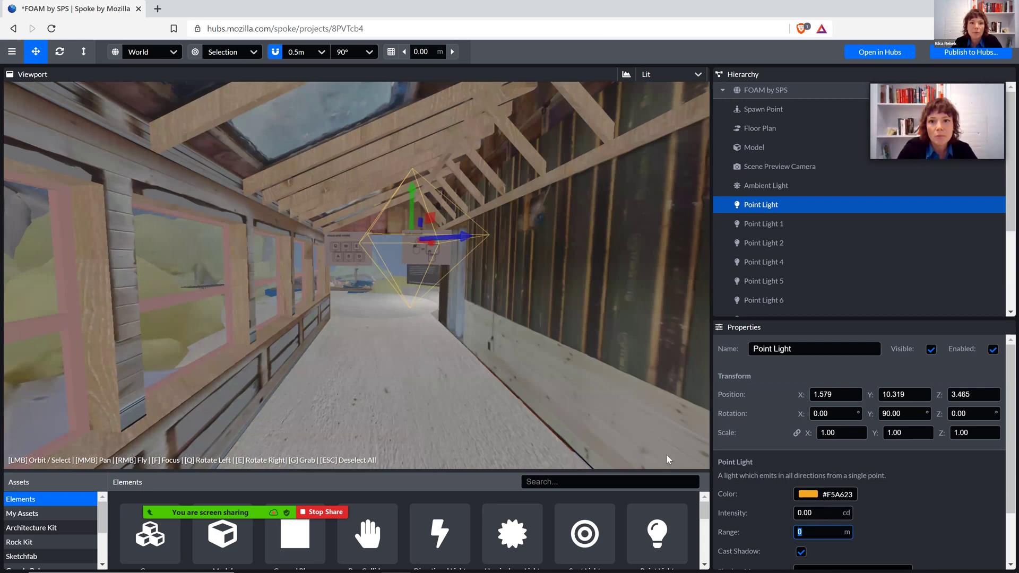
scroll(484, 353, "up", 5)
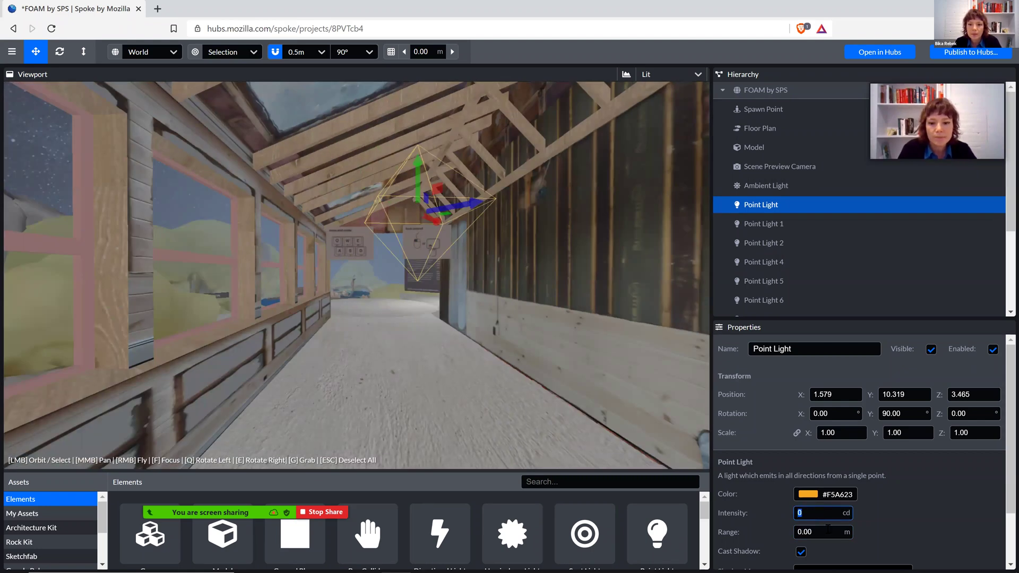
Restore the intensity to 15 and fly down the lit corridor.
type("15")
right_click_drag(431, 321, 607, 251)
key("w")
key("w")
key("w")
key("w")
Focus on Point Light 1 and Point Light 2 to review their settings.
left_click(761, 225)
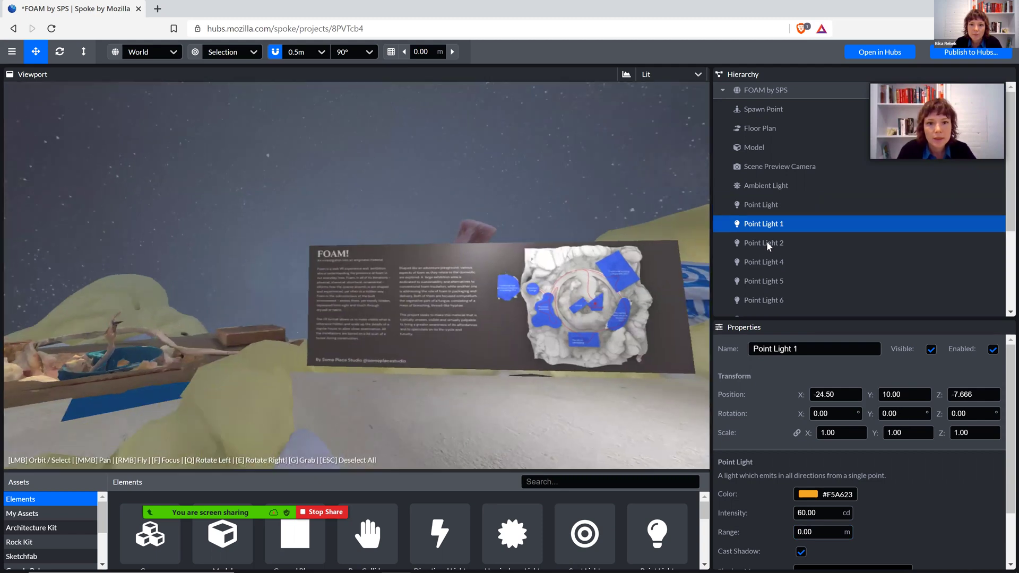
mouse_move(523, 350)
left_mouse_down()
mouse_move(579, 387)
mouse_move(578, 367)
mouse_move(607, 346)
mouse_move(541, 351)
mouse_move(555, 358)
mouse_move(531, 350)
left_mouse_up()
key("f")
scroll(609, 362, "down", 3)
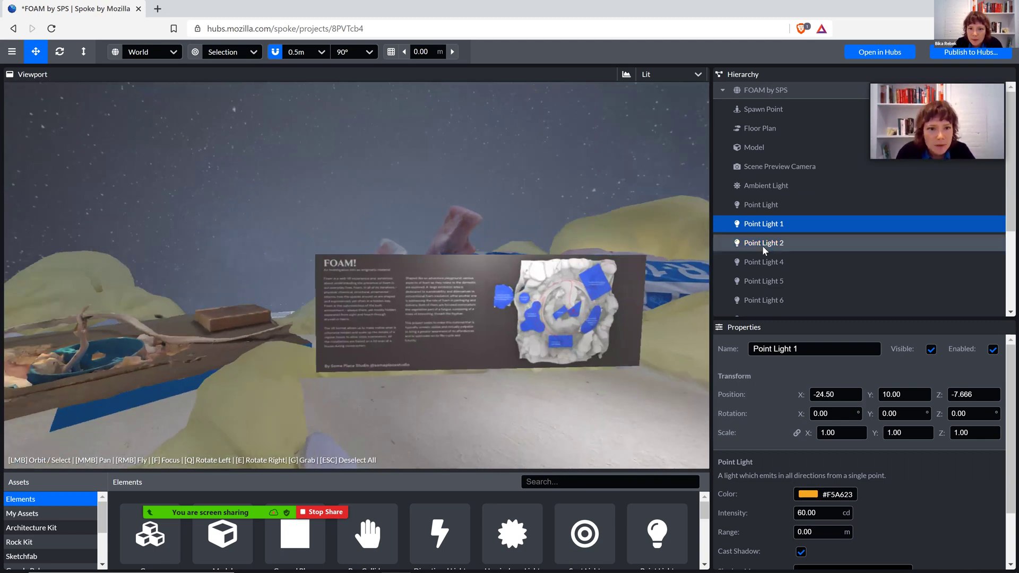
left_click(762, 245)
key("f")
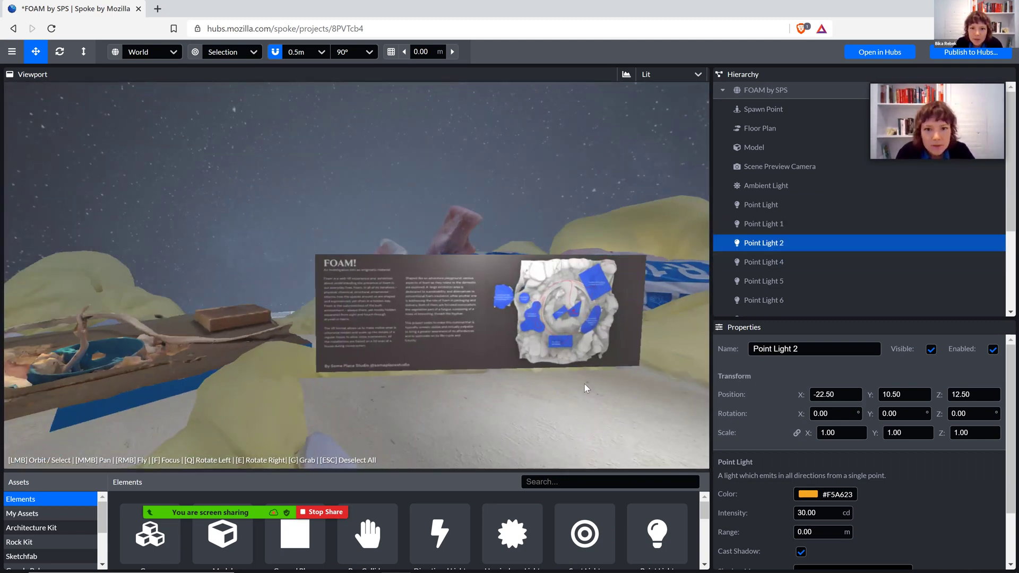
Focus on Point Light 4, then review Point Light 5's settings.
left_click(757, 262)
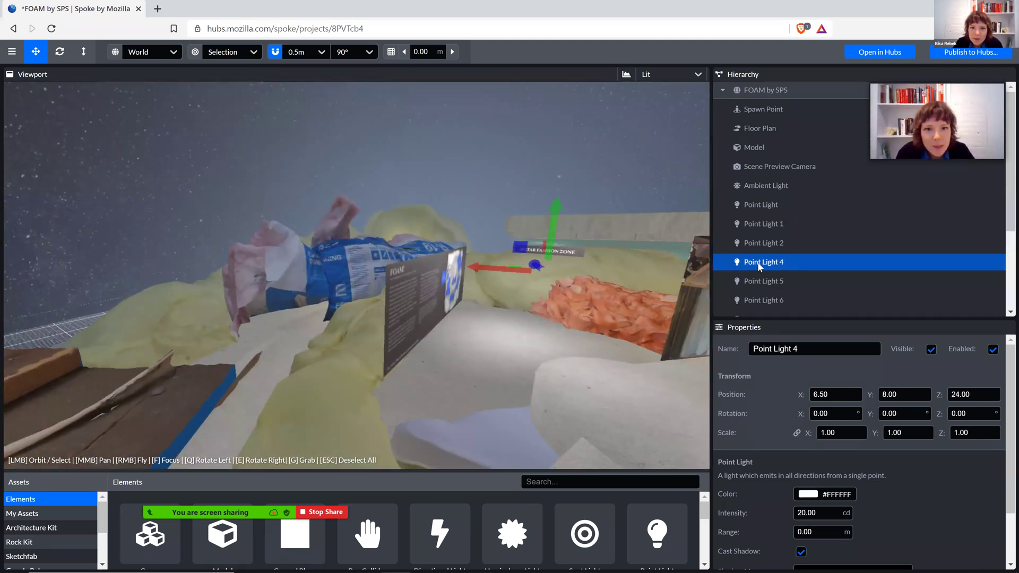
key("f")
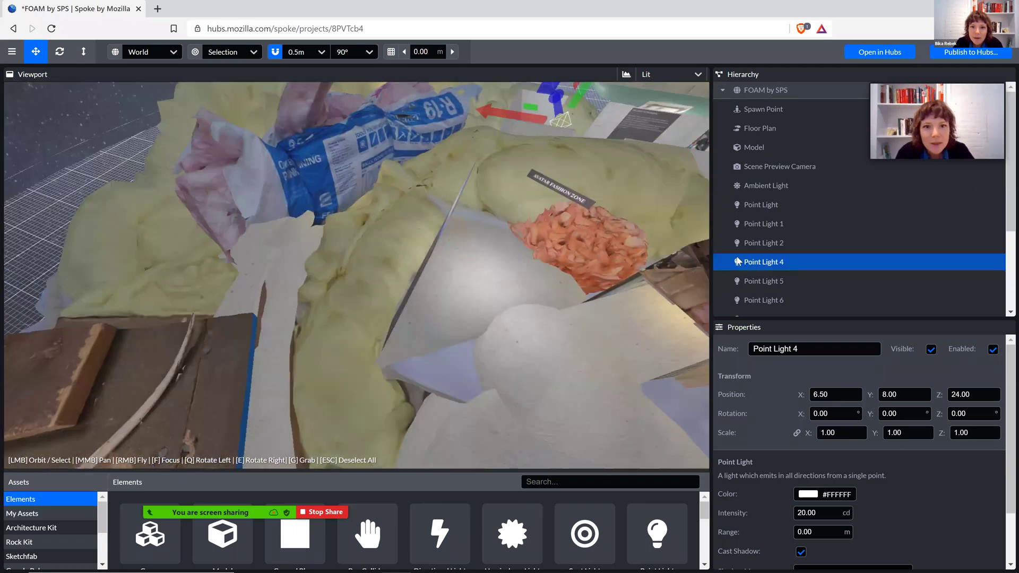
left_click_drag(563, 249, 547, 281)
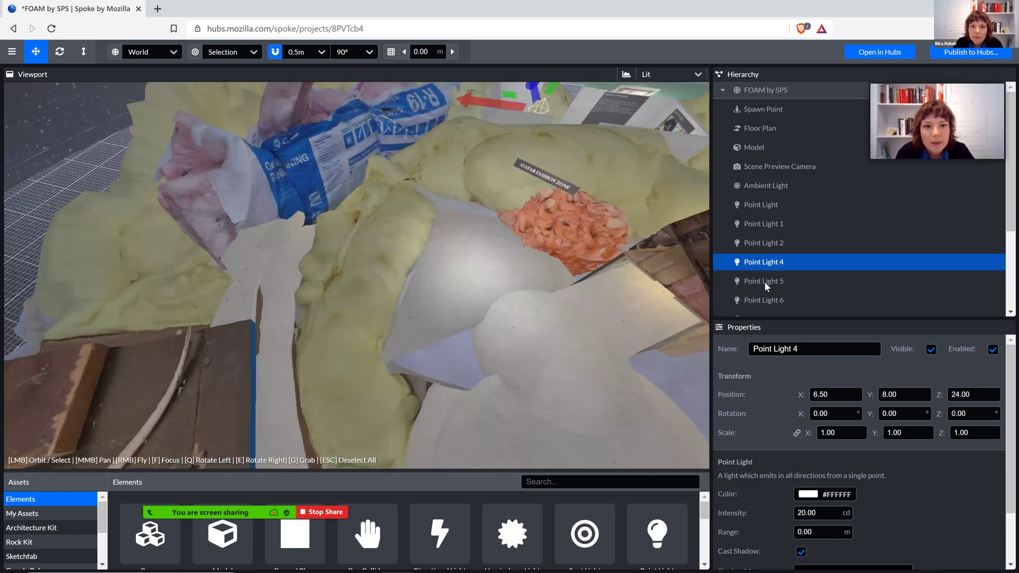
left_click(764, 282)
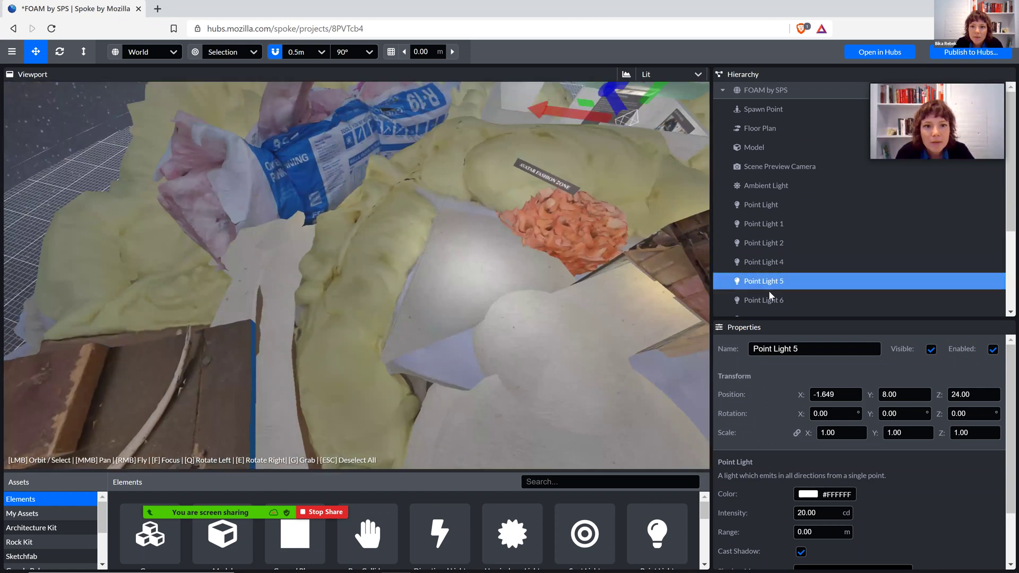
scroll(768, 291, "down", 1)
scroll(767, 268, "down", 1)
Focus on the orange 20 cd Point Light 3 above the foam and fly toward the ring tunnel.
left_click(766, 268)
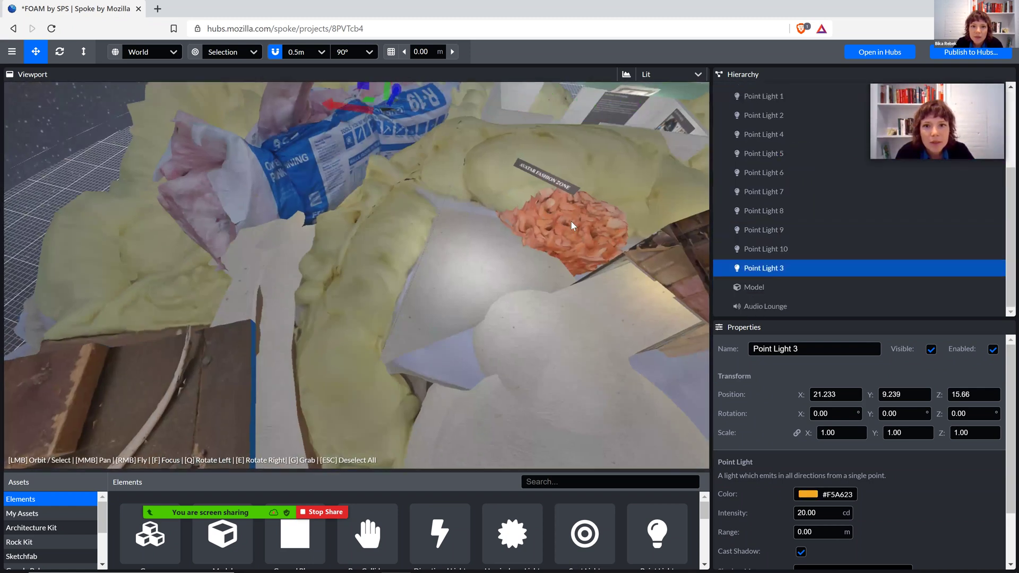
key("f")
left_click_drag(526, 202, 450, 299)
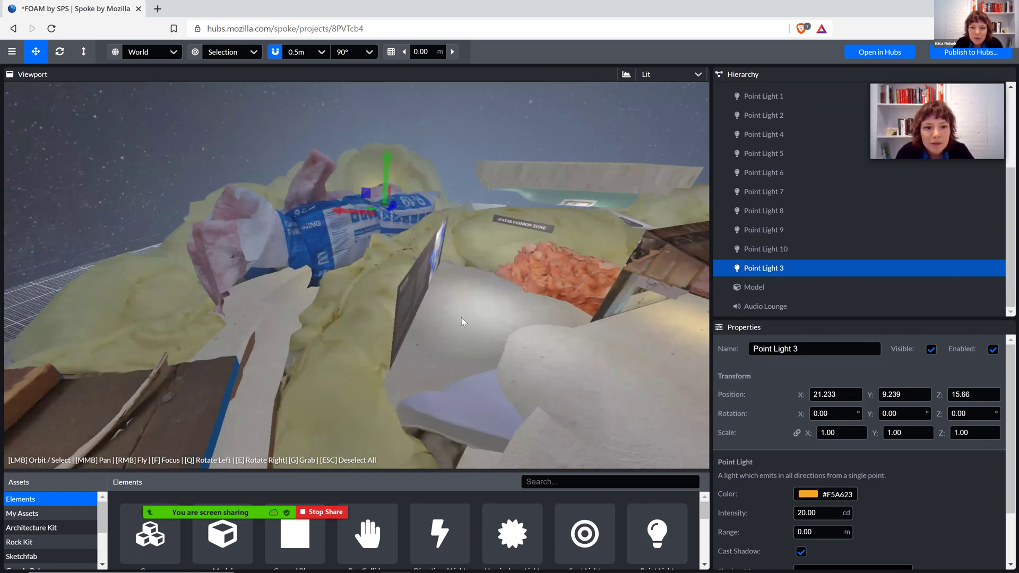
left_click_drag(576, 319, 456, 250)
key("w")
right_click_drag(456, 250, 555, 377)
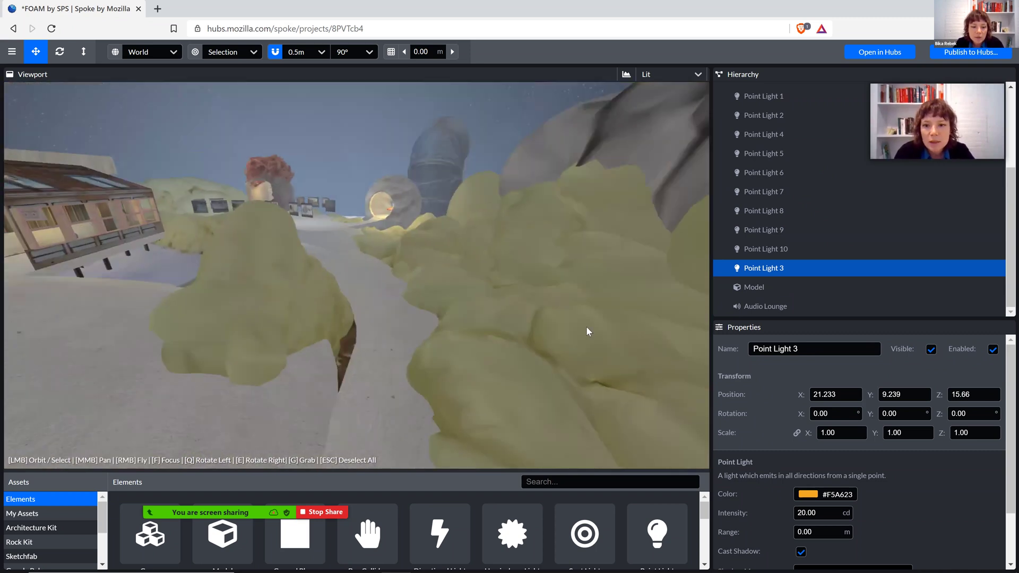
Fly past the hut and yellow foam along the path to face the lit ring portal.
left_click_drag(555, 377, 307, 301)
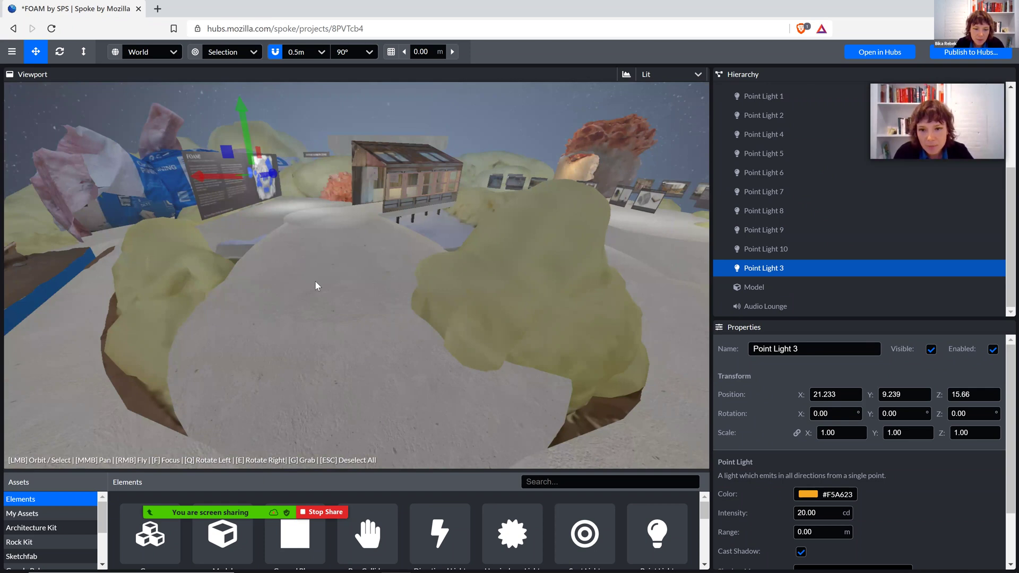
right_click_drag(306, 300, 350, 333)
mouse_move(431, 340)
right_mouse_down()
mouse_move(281, 348)
mouse_move(324, 347)
mouse_move(285, 334)
mouse_move(505, 295)
mouse_move(413, 294)
right_mouse_up()
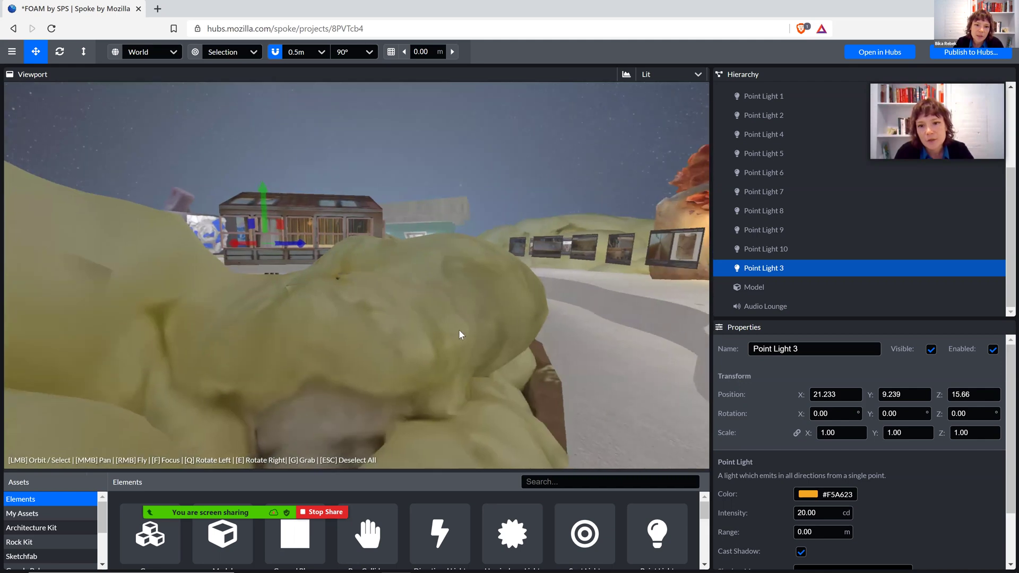
right_click_drag(337, 277, 234, 184)
Fly closer to the ring portal.
key("w")
key("w")
key("w")
scroll(313, 265, "down", 10)
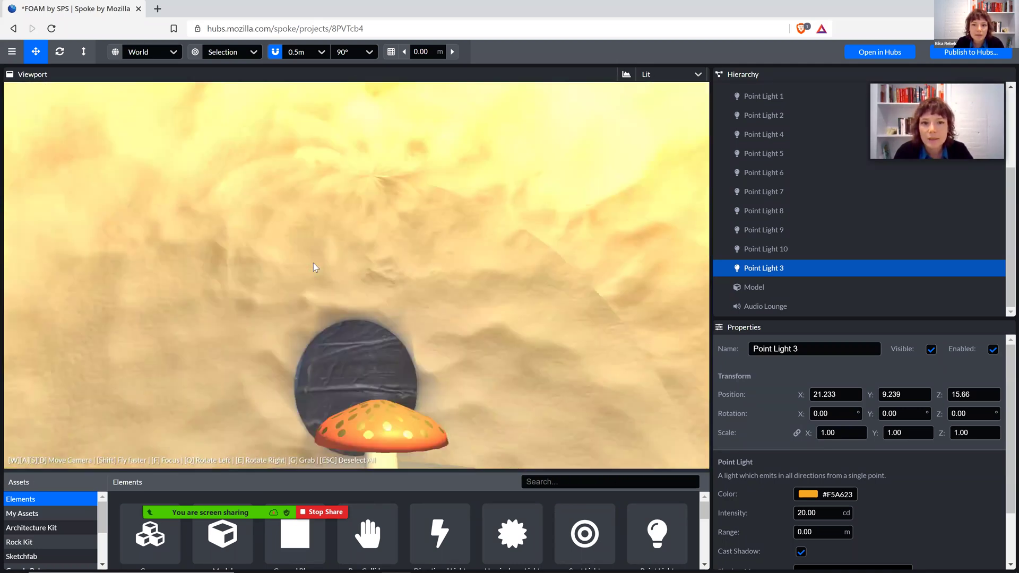
scroll(495, 200, "up", 5)
scroll(620, 174, "down", 3)
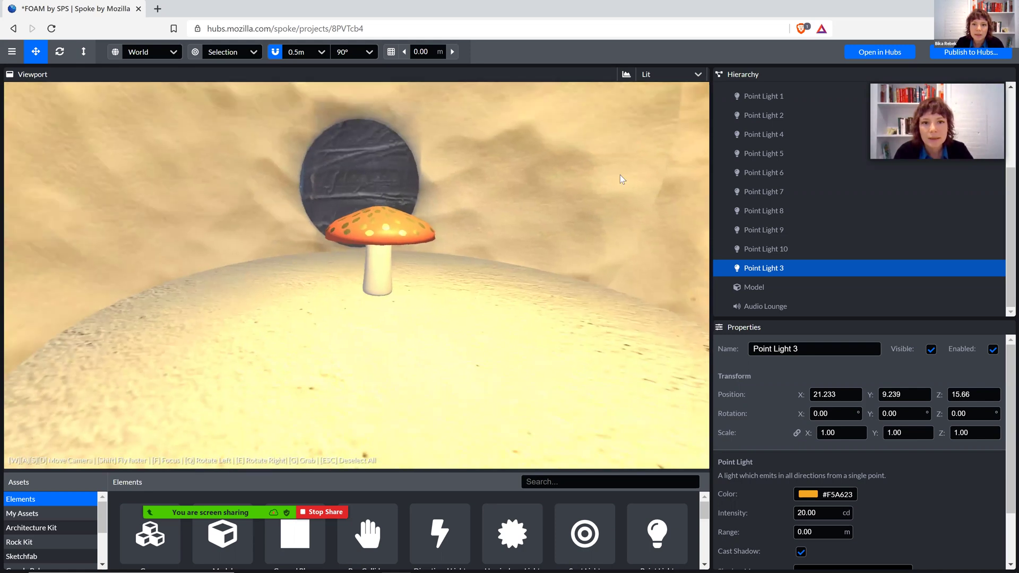
scroll(761, 129, "up", 2)
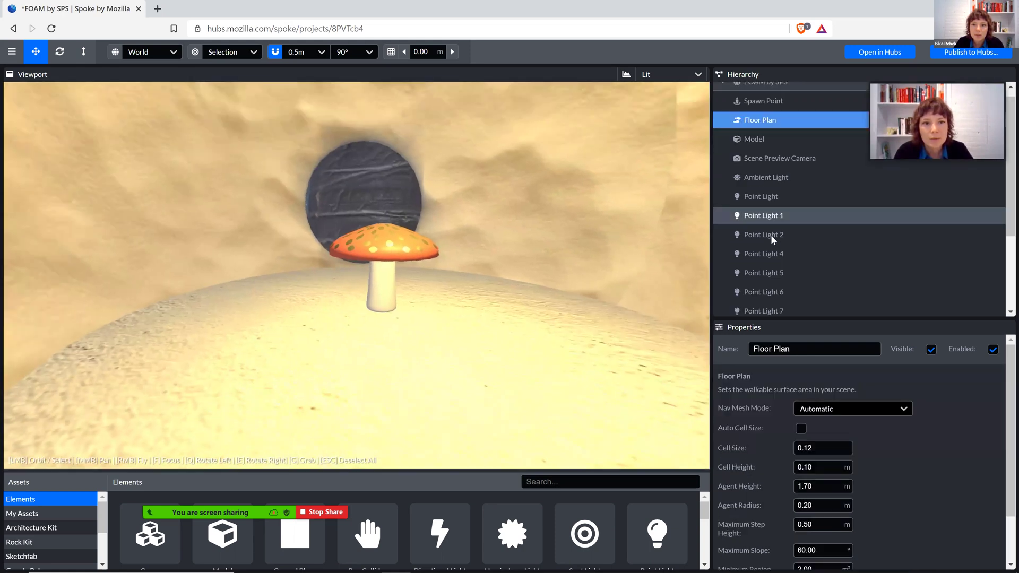
Step through the point lights' settings, from Point Light 4 to Point Light 10.
left_click(771, 234)
left_click(773, 254)
left_click(772, 273)
left_click(773, 289)
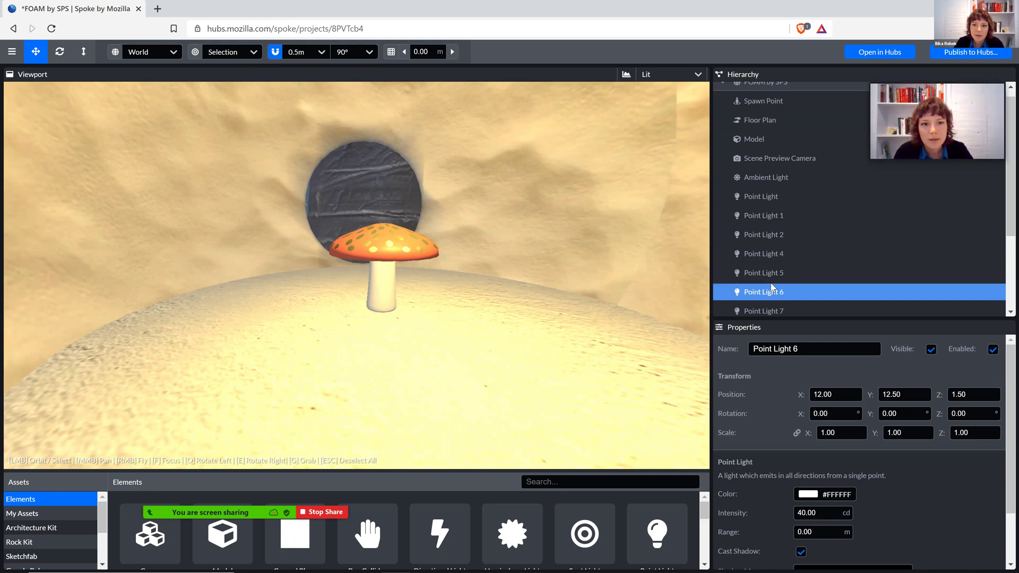
scroll(767, 212, "down", 3)
left_click(770, 198)
left_click(768, 212)
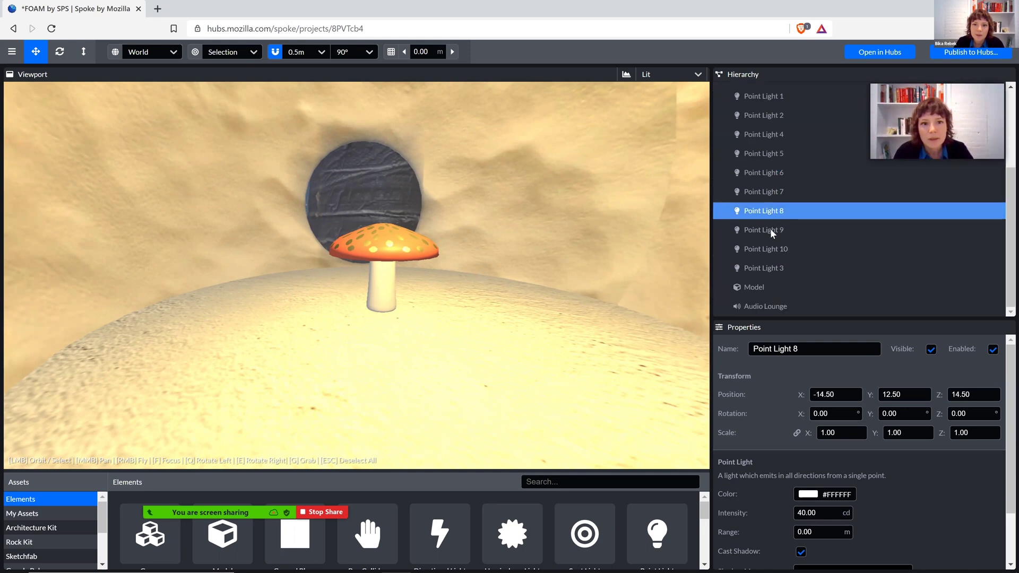
left_click(769, 230)
left_click(769, 249)
Select the orange 20 cd Point Light 3 and fly into the rock interior.
left_click(769, 268)
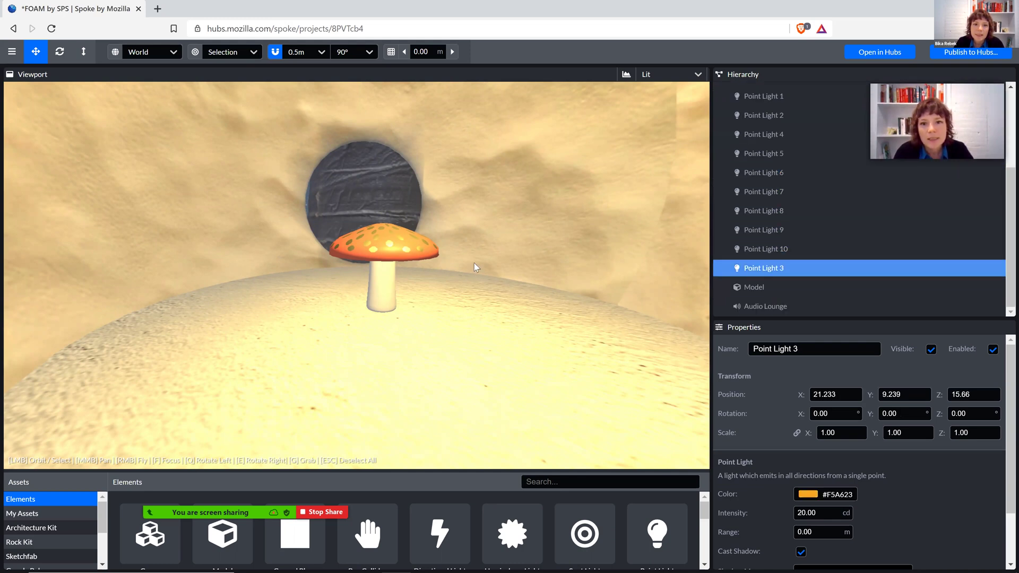
scroll(451, 260, "down", 5)
key("s")
right_click_drag(451, 260, 329, 258)
Fly back out of the rock past the DIY Mycelium panel to an overview of building, walkway and rock.
key("s")
key("w")
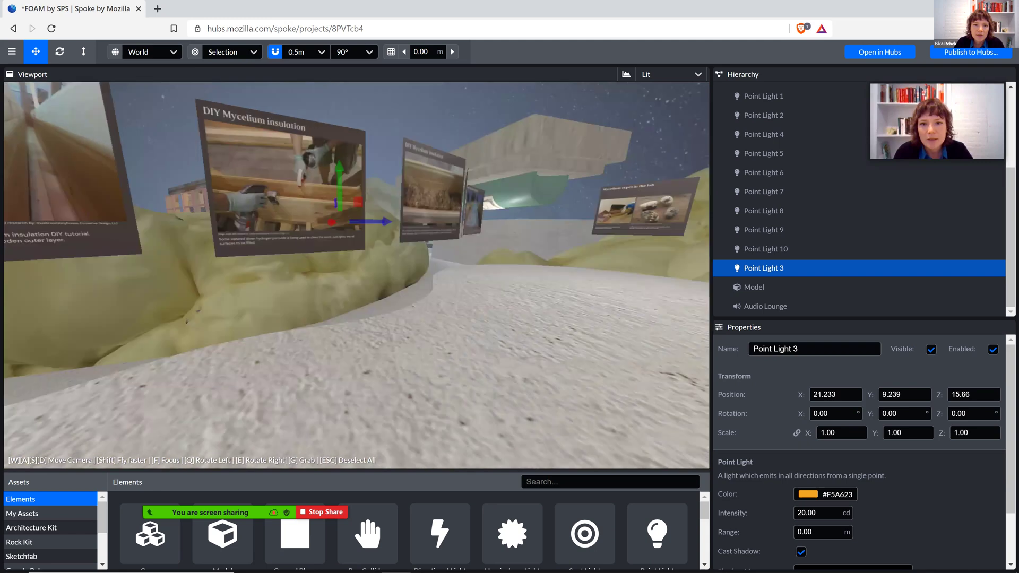
key("w")
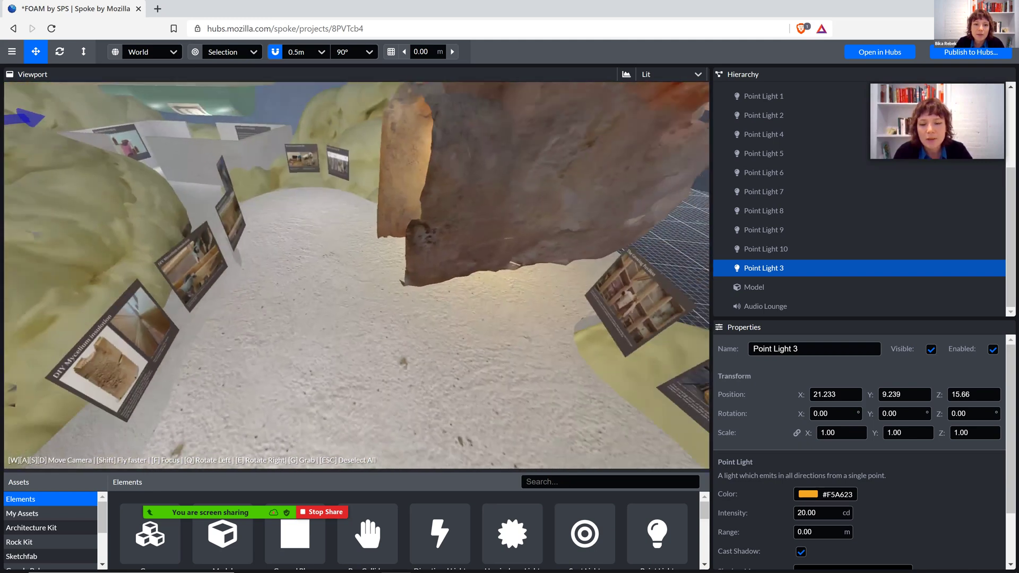
key("s")
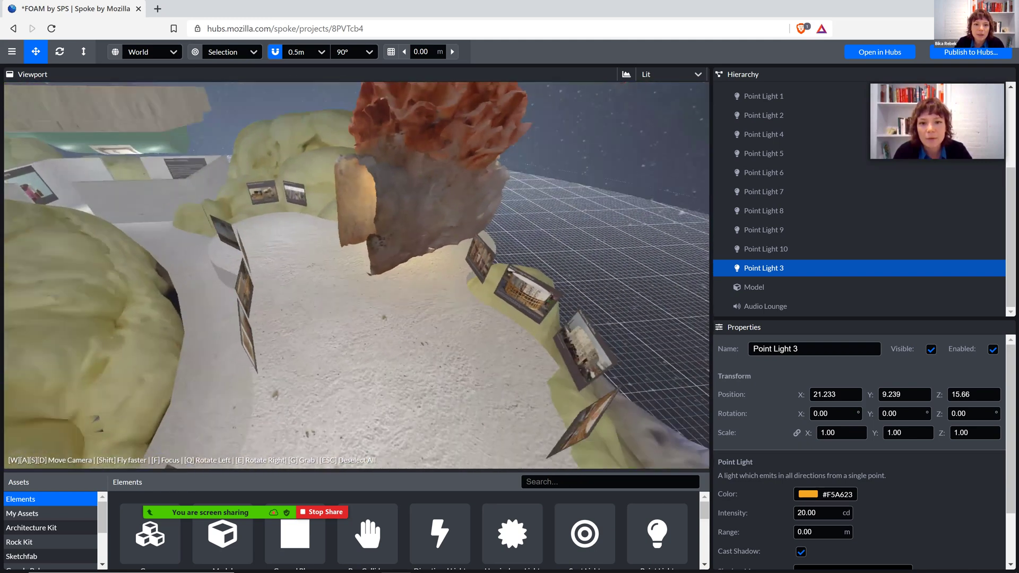
key("s")
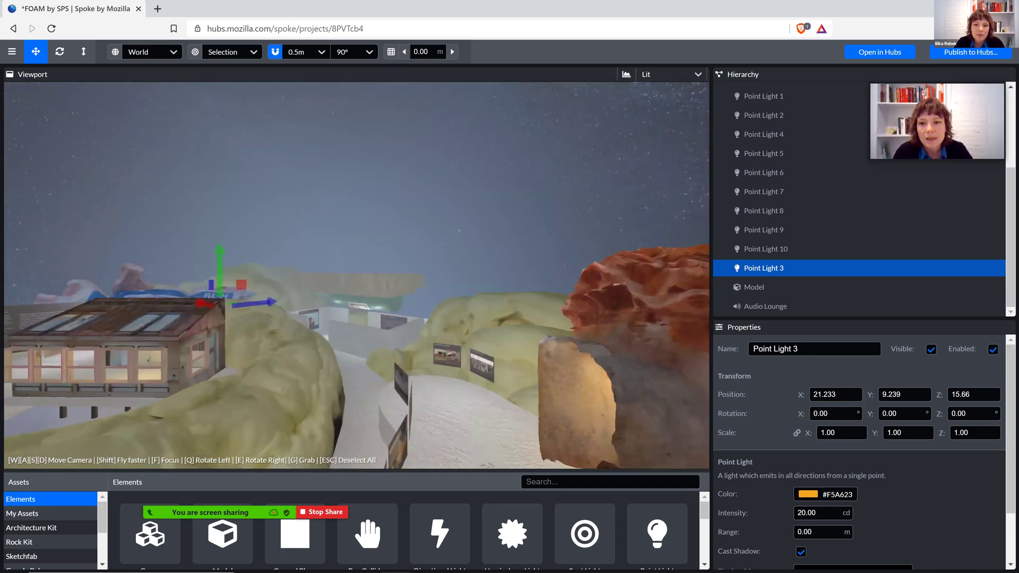
key("s")
right_click_drag(512, 287, 514, 288)
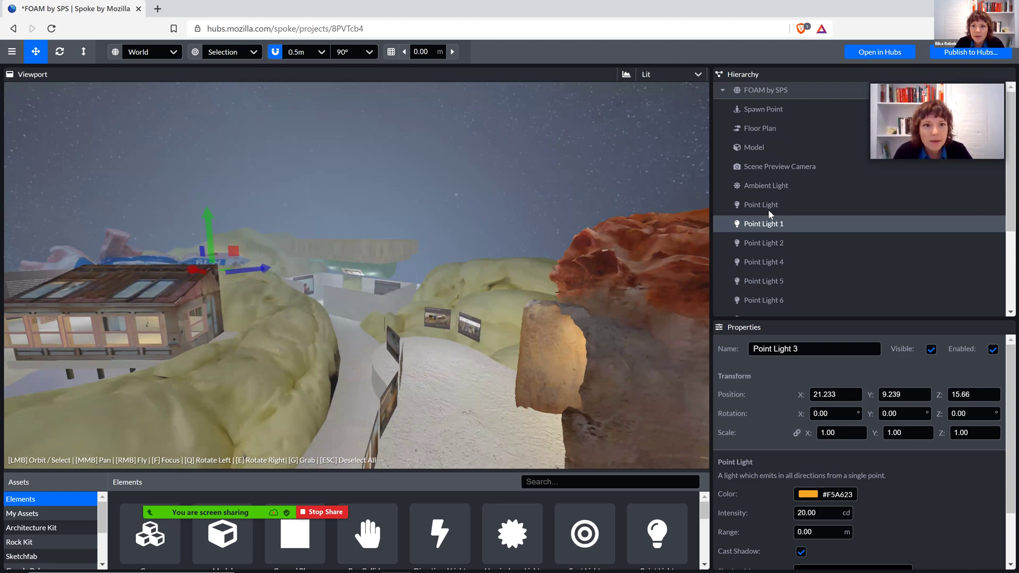
Compare the orange 15 cd house Point Light with Point Lights 1, 2, 4 and 5.
left_click(768, 209)
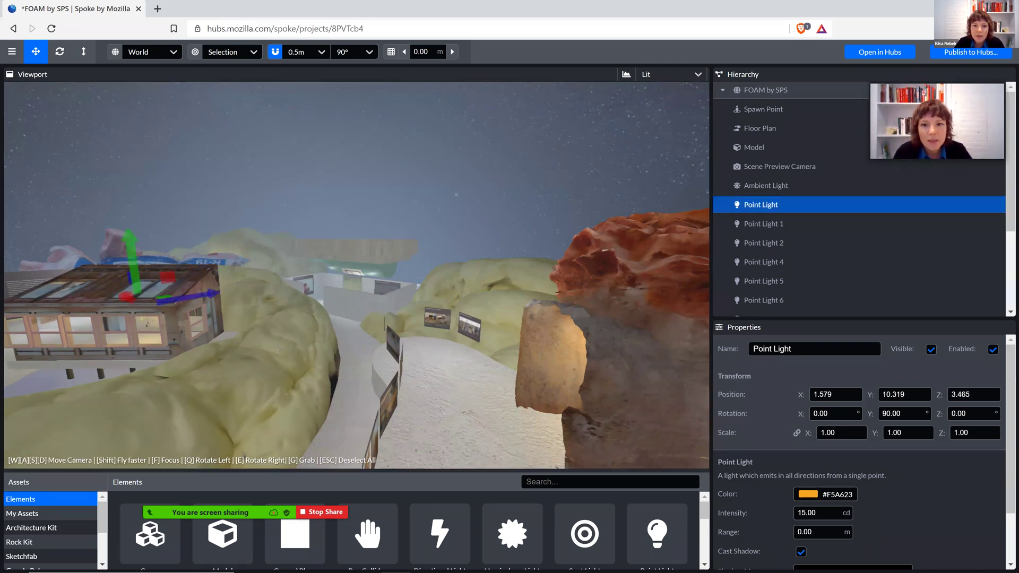
right_click_drag(403, 223, 706, 268)
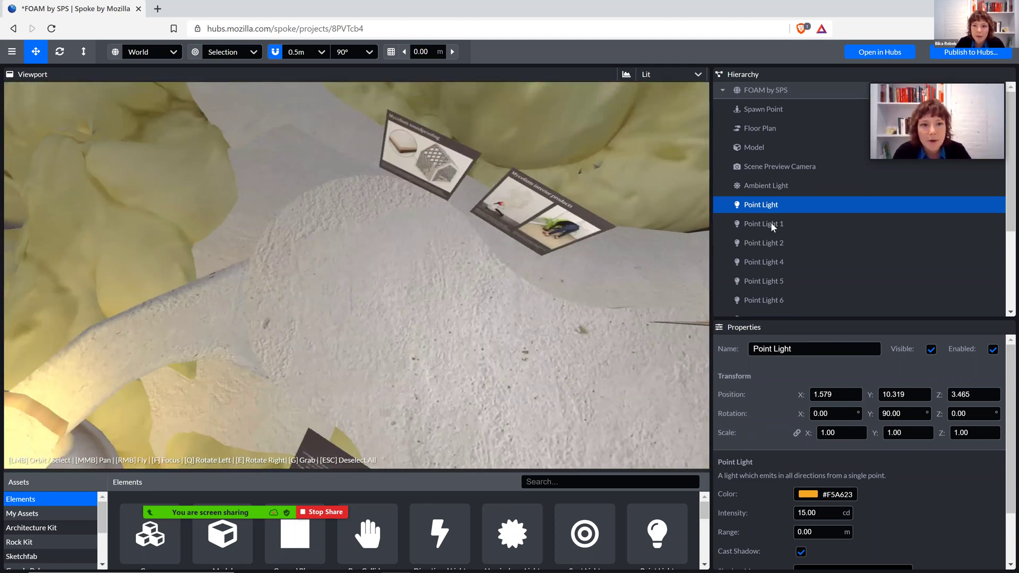
left_click(772, 223)
left_click(778, 244)
left_click(778, 263)
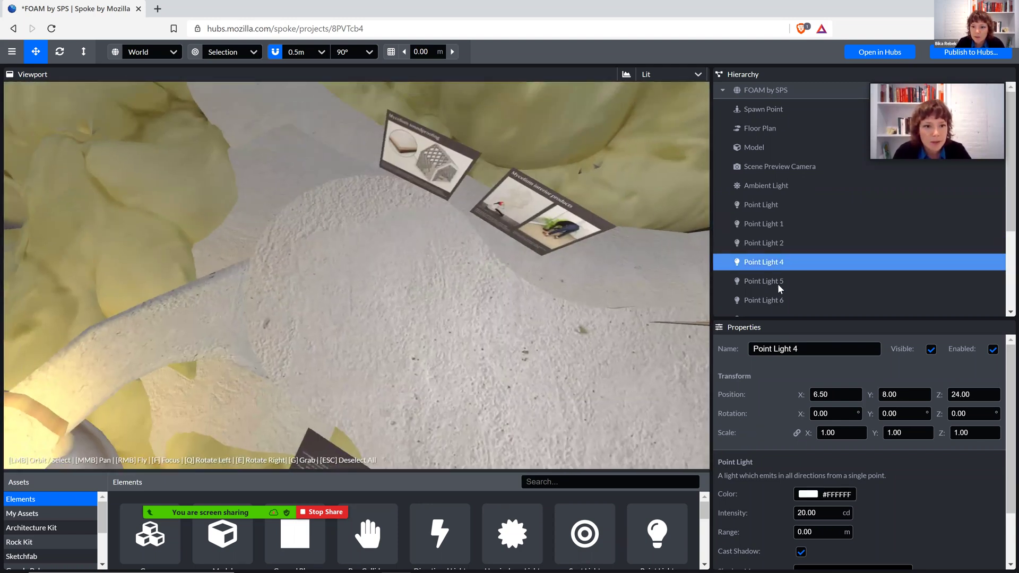
left_click(778, 282)
left_click(778, 262)
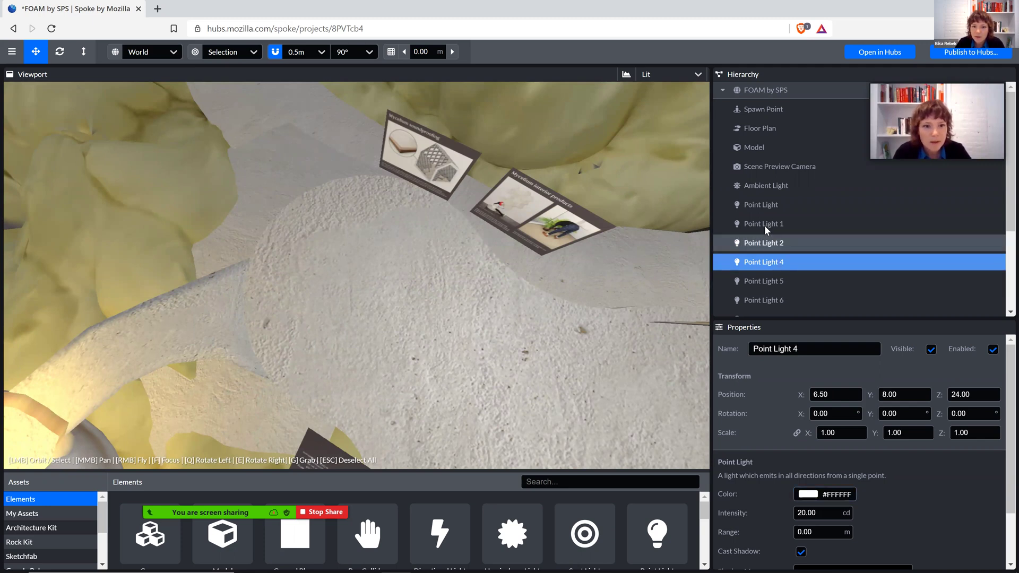
right_click_drag(670, 241, 715, 217)
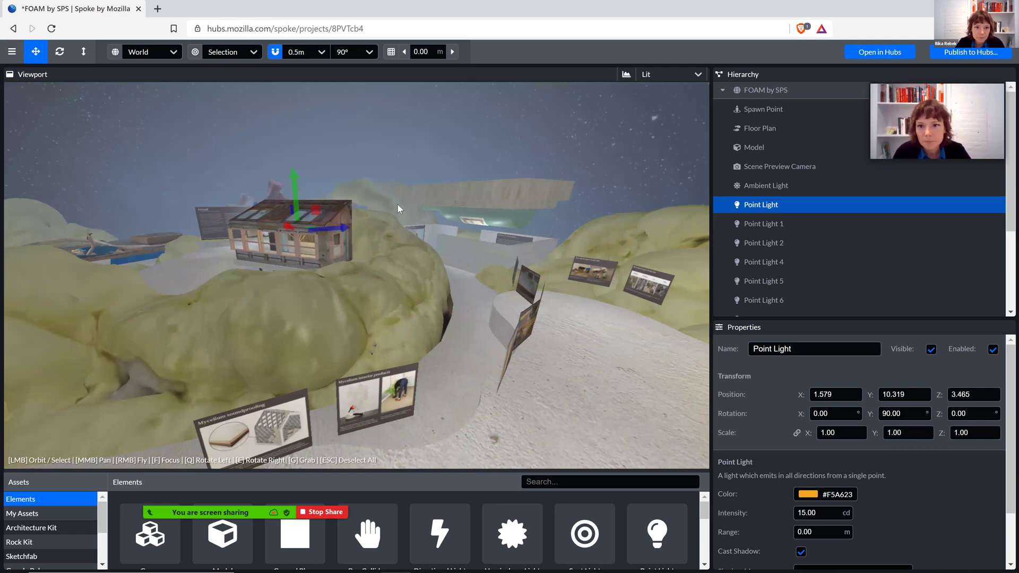
Select Point Light 2 and fly up close to the rock arch.
right_click_drag(670, 241, 670, 241)
right_click_drag(629, 294, 629, 294)
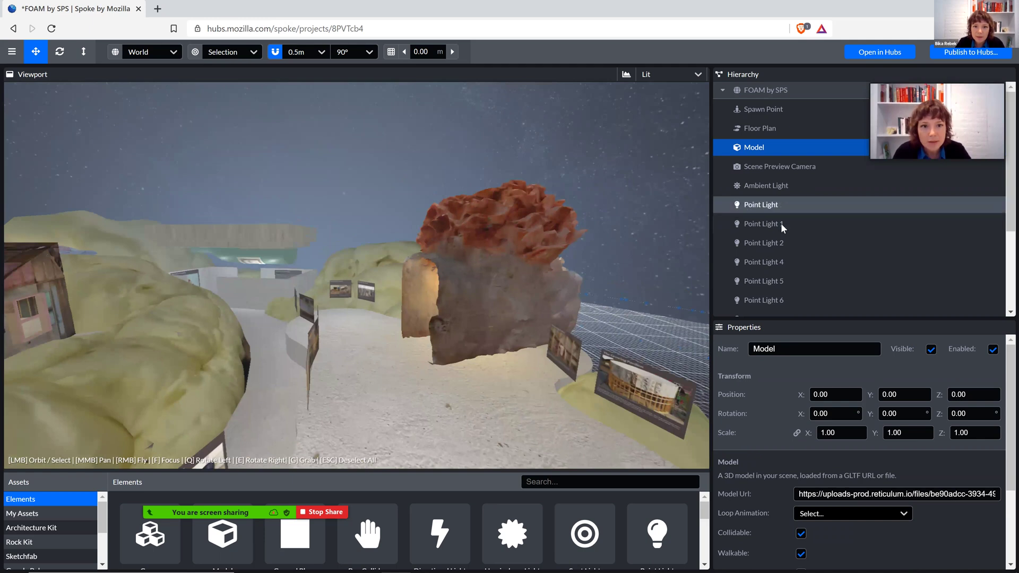
left_click(781, 223)
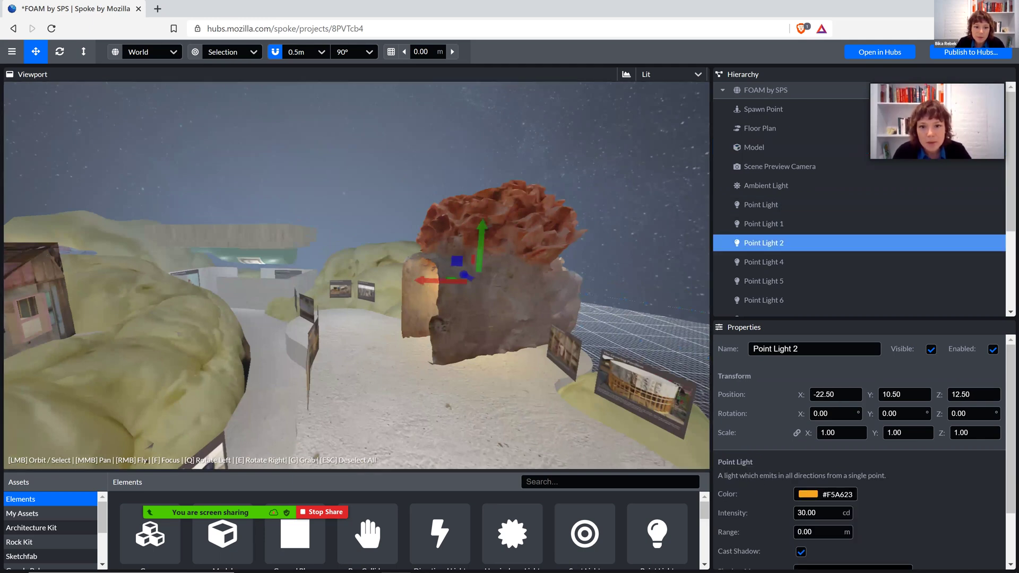
right_click_drag(357, 275, 357, 275)
key("w")
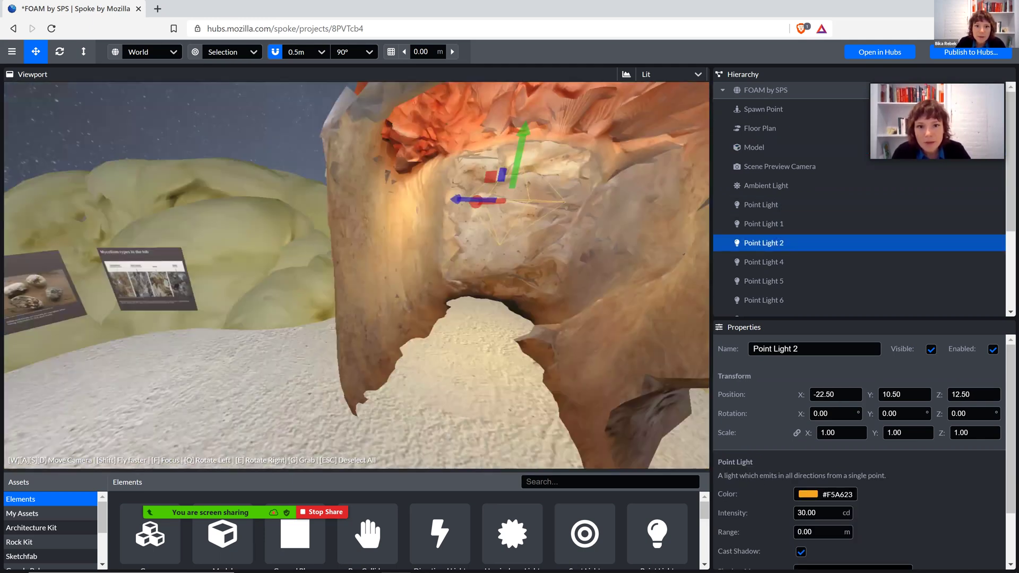
right_click_drag(371, 211, 407, 226)
key("s")
Raise Point Light 2 inside the arch to Y 12.50, undoing an overshoot to 13.
left_click_drag(406, 163, 405, 153)
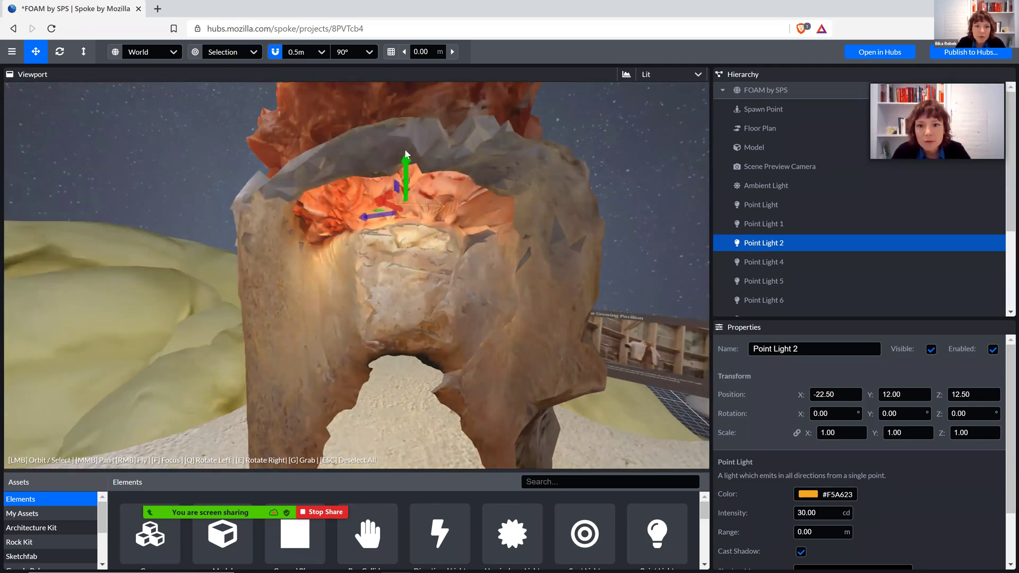
key("w")
right_click_drag(428, 325, 505, 314)
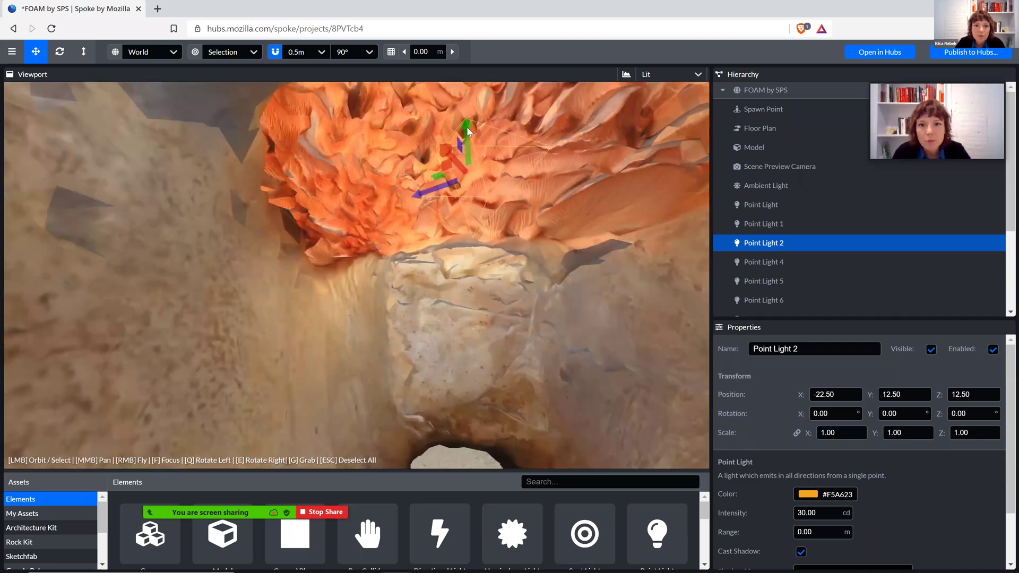
left_click_drag(476, 218, 487, 122)
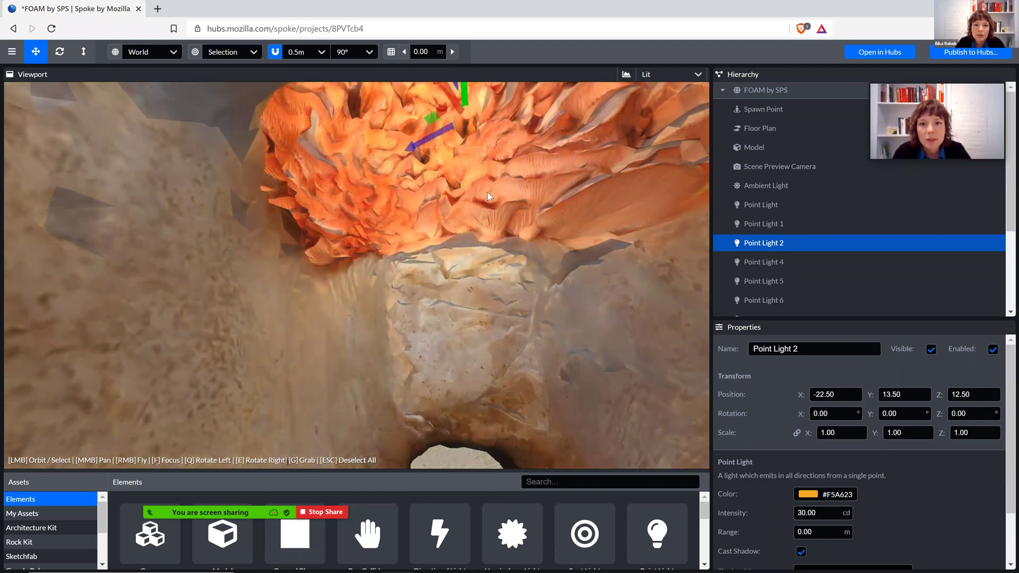
right_click_drag(478, 213, 460, 232)
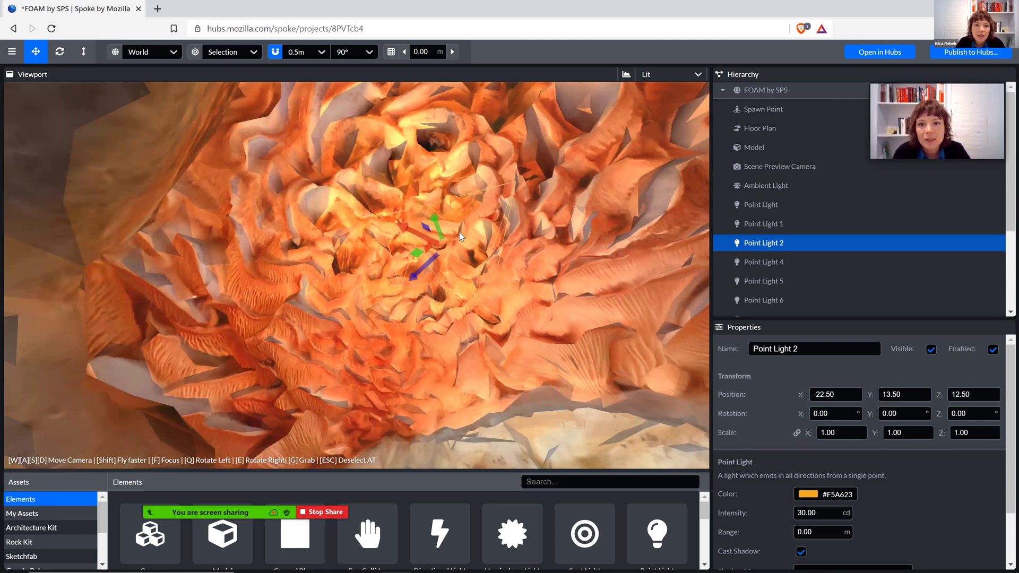
key("ctrl+z")
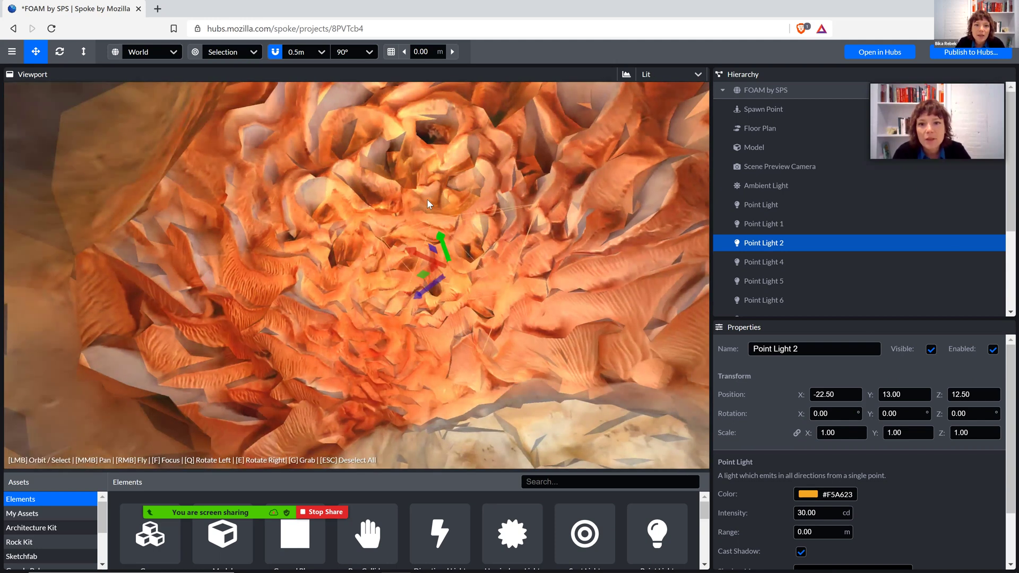
left_click_drag(433, 212, 446, 281)
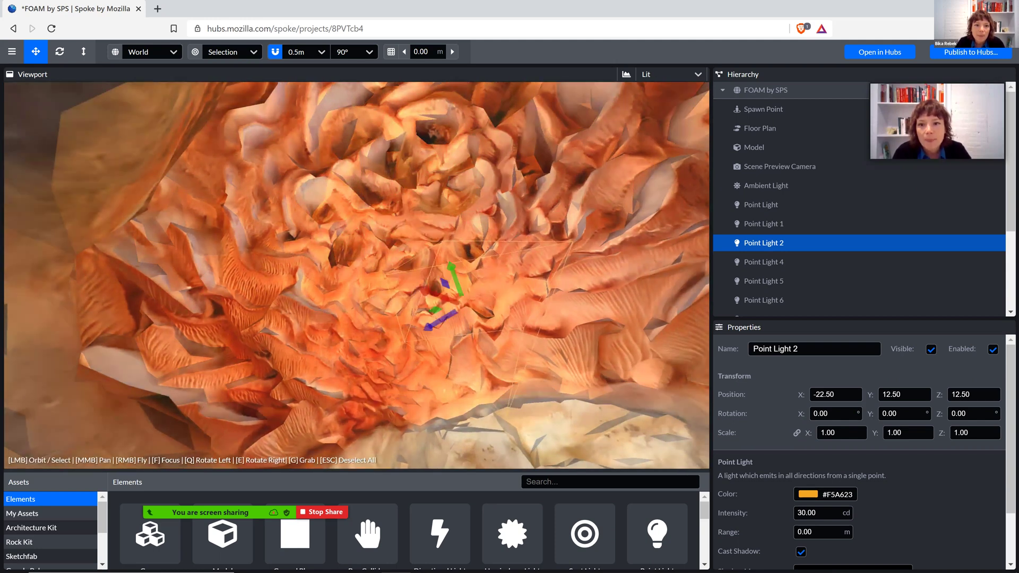
right_click_drag(445, 281, 249, 281)
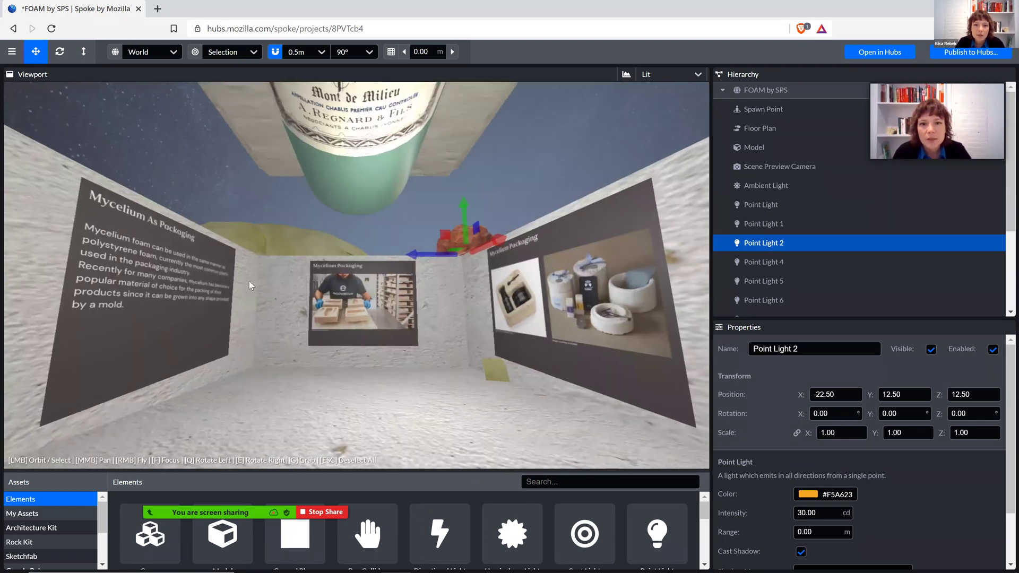
Raise the white Point Light 5 in the packaging room to Position Y 8.50.
left_click(773, 262)
left_click(774, 280)
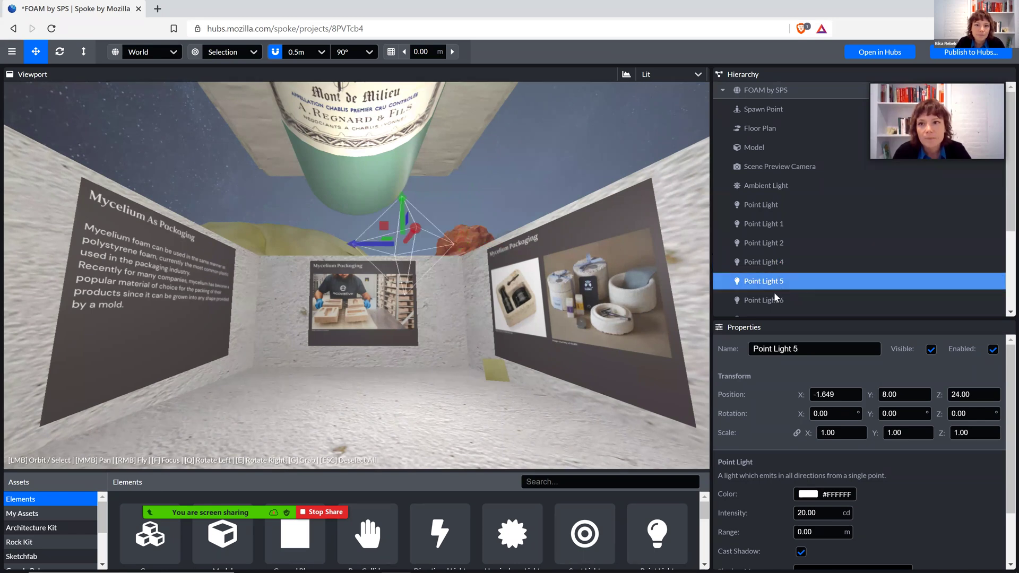
scroll(771, 300, "down", 2)
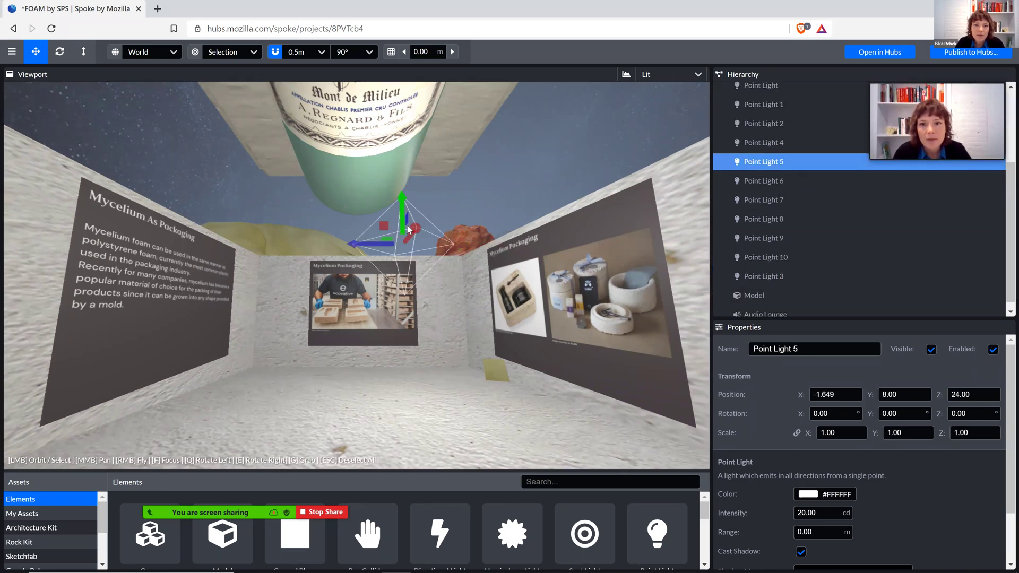
left_click_drag(398, 213, 424, 223)
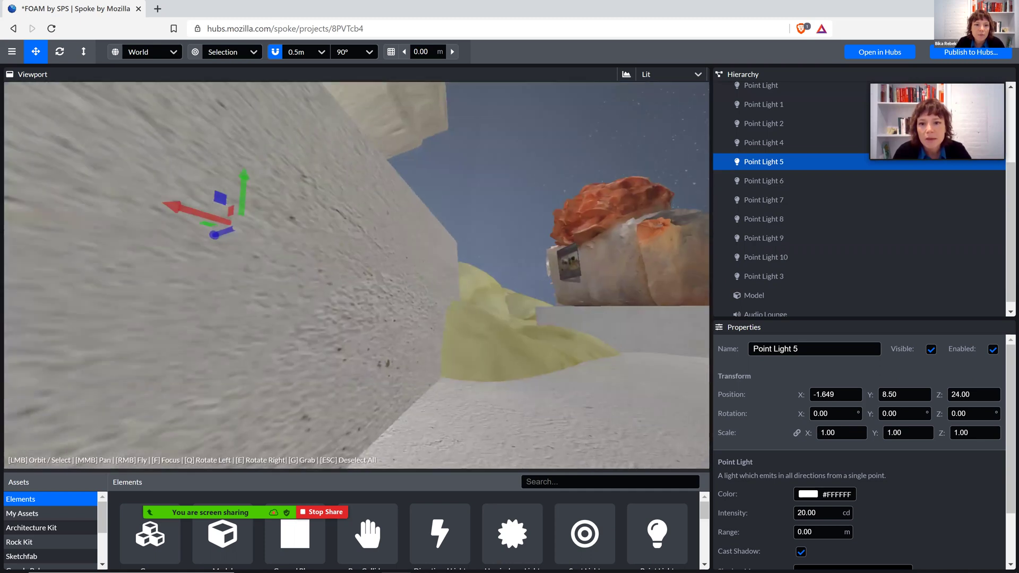
right_click_drag(356, 276, 373, 241)
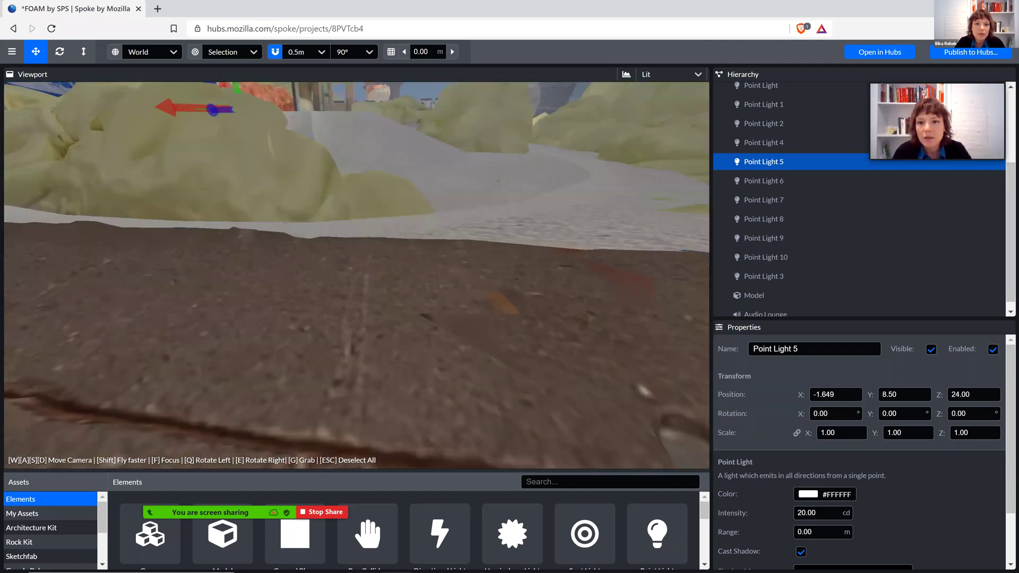
Fly the camera high above the island, huts and winding path for an overhead view.
right_click_drag(372, 241, 508, 234)
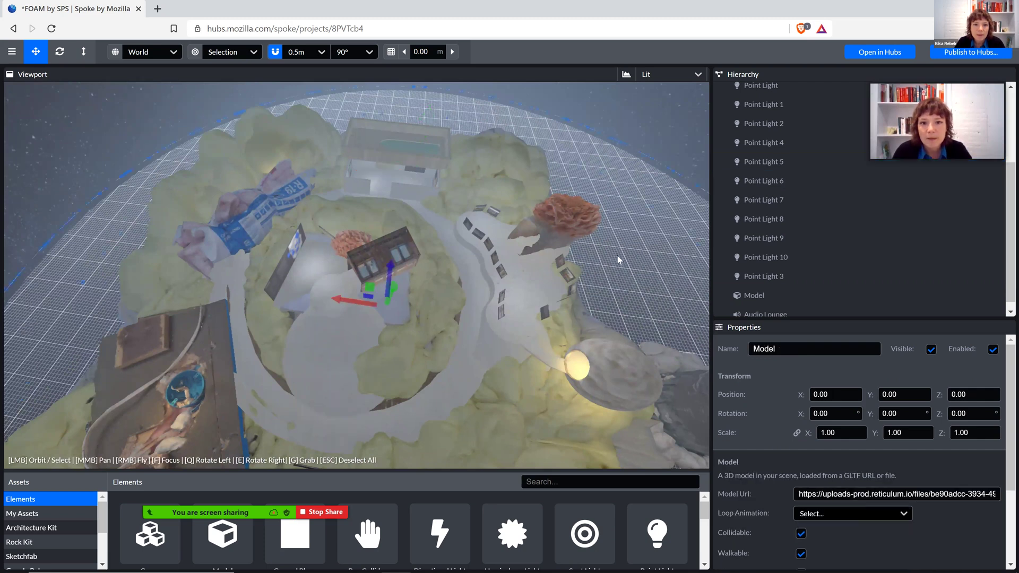
right_click_drag(508, 235, 511, 231)
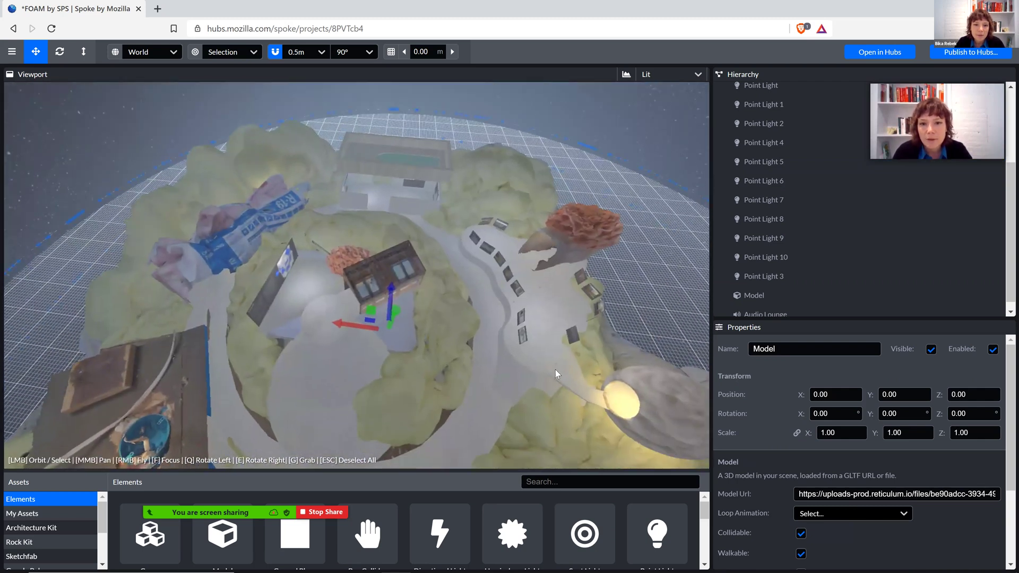